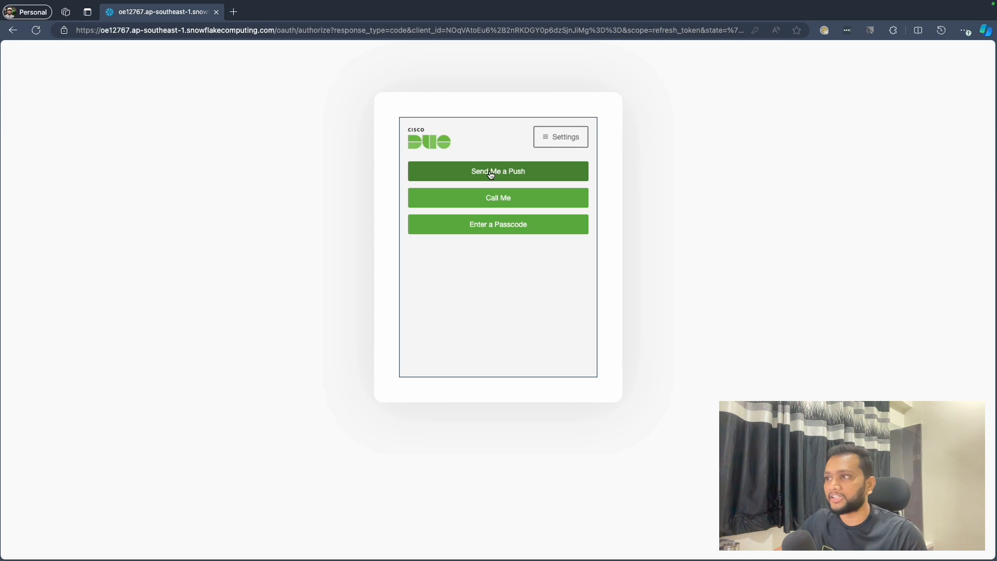
- Request a Duo push to complete the sign-in and open the account's Users & Roles administration page
click(490, 175)
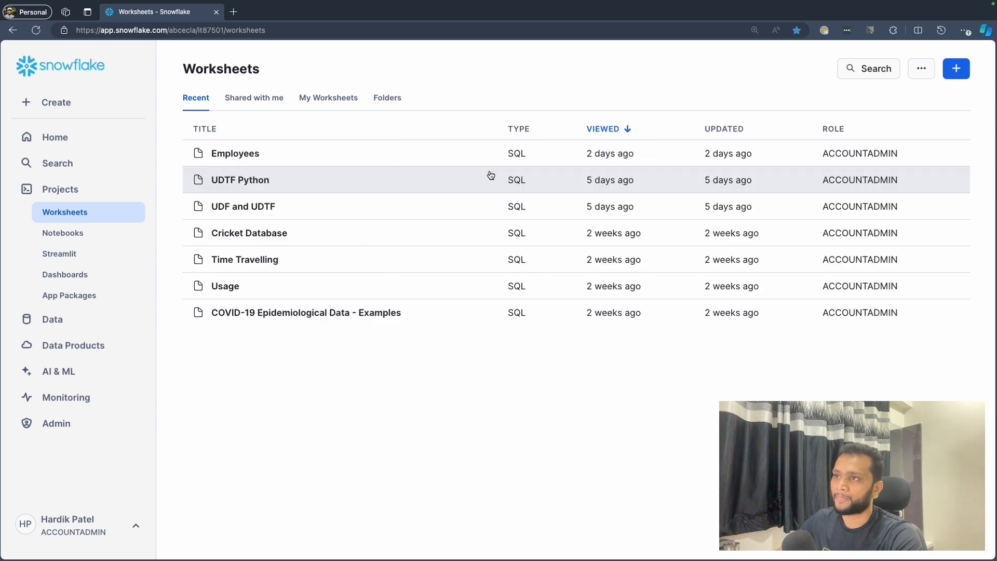
click(61, 425)
click(75, 389)
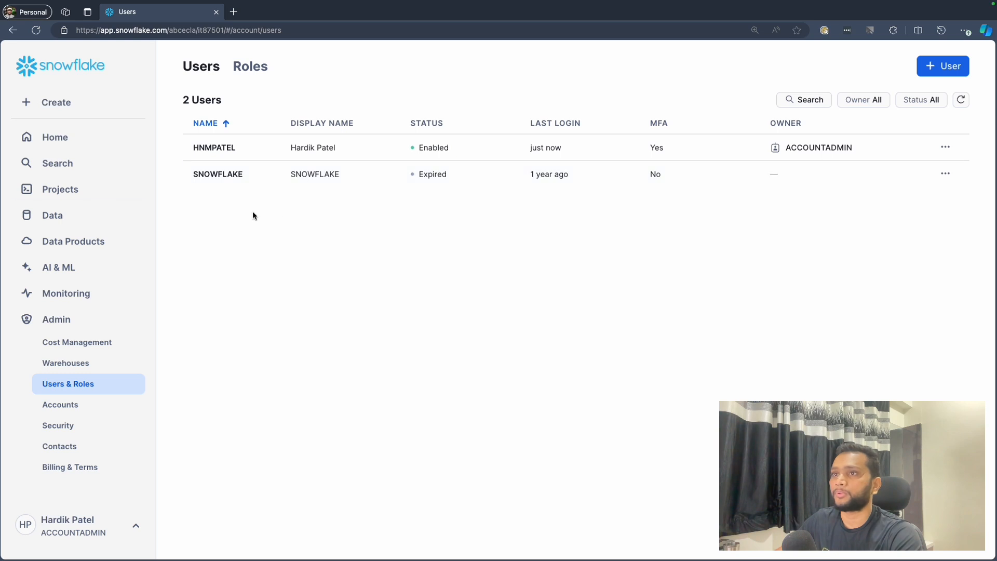
- Create a new SQL worksheet from the home page and dismiss its database picker without selecting a database
click(66, 141)
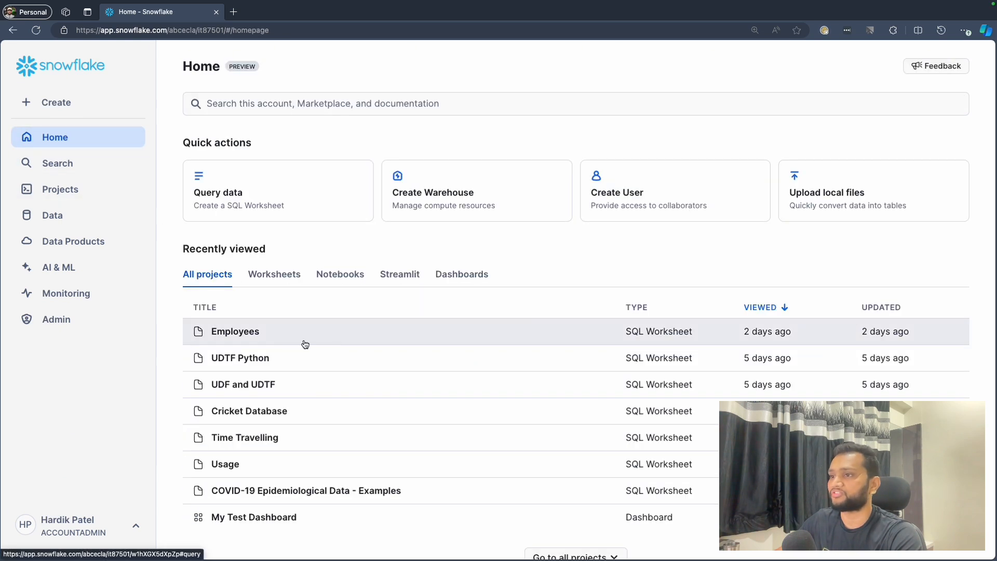
click(275, 276)
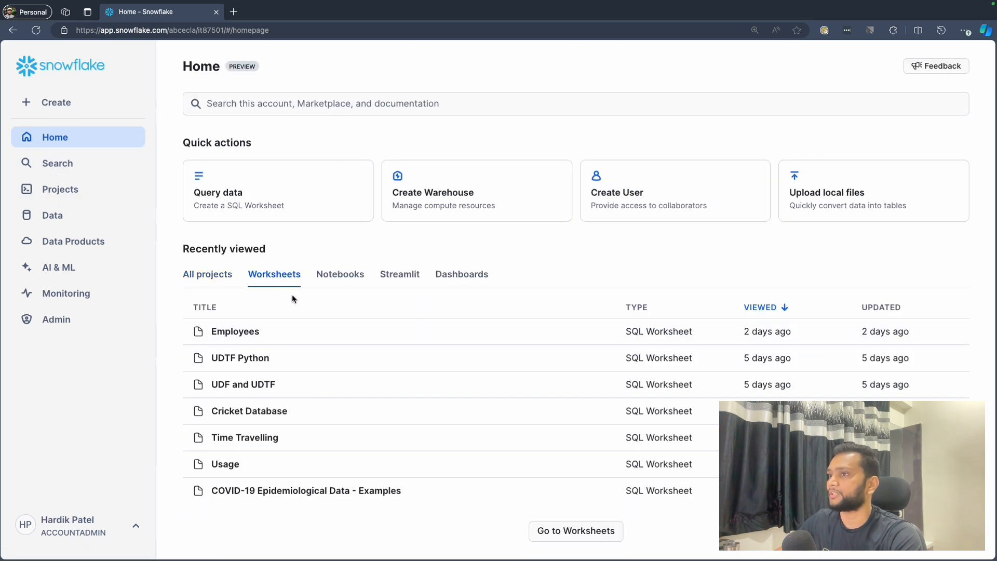
click(56, 102)
click(56, 132)
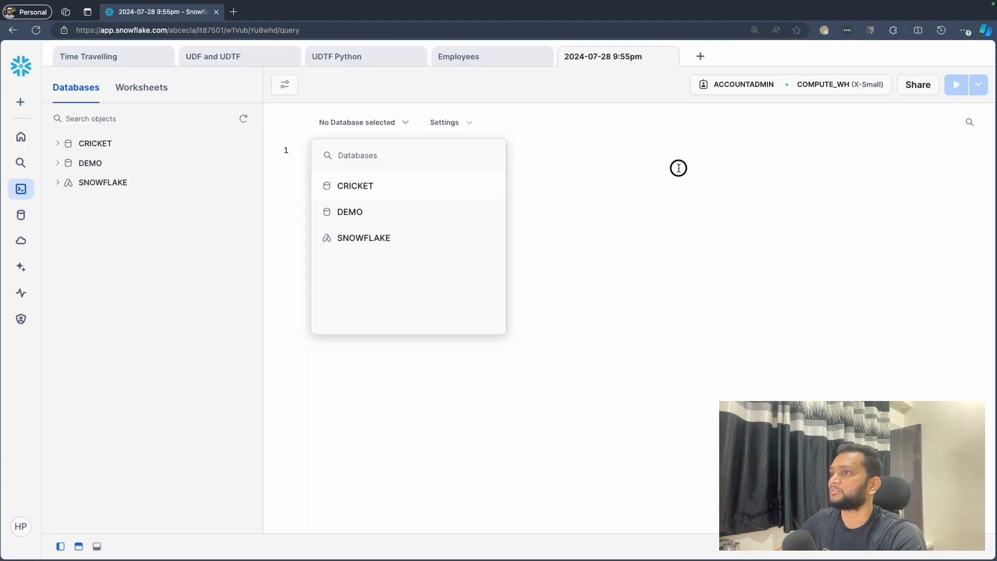
click(429, 186)
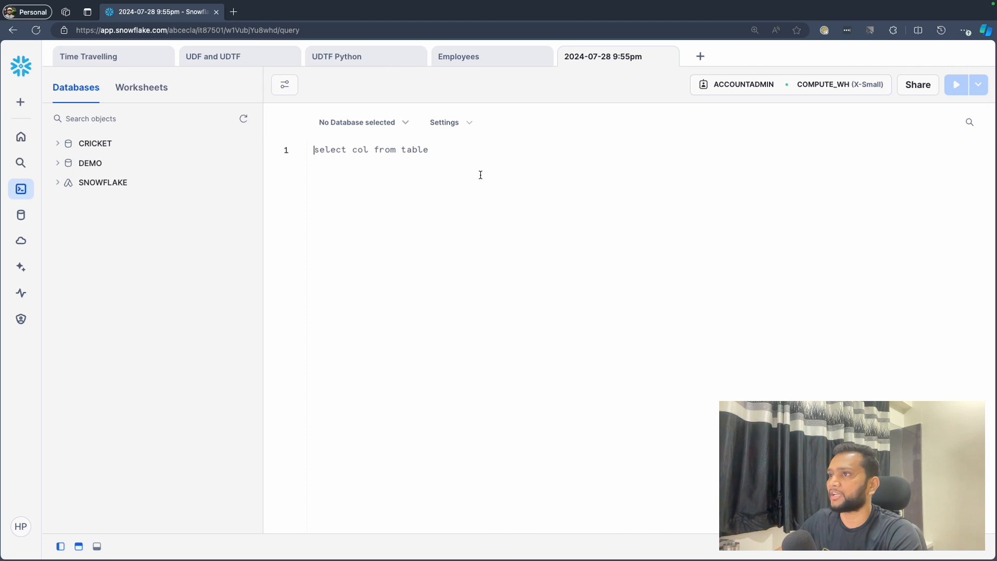
- Write and run an ALTER USER statement that sets DISABLE_MFA = TRUE for the signed-in user, with the username unquoted
text(ALTER)
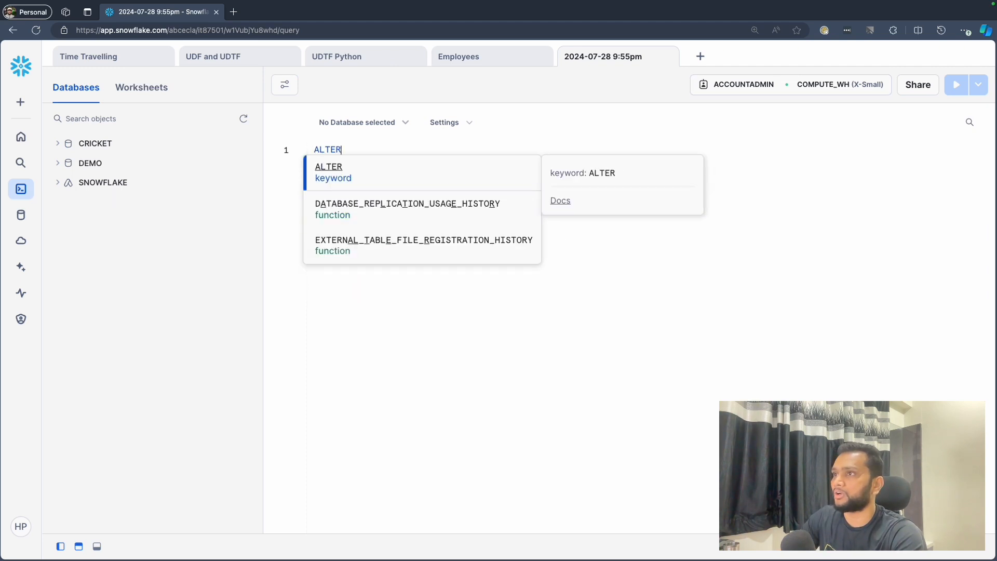
text( USER)
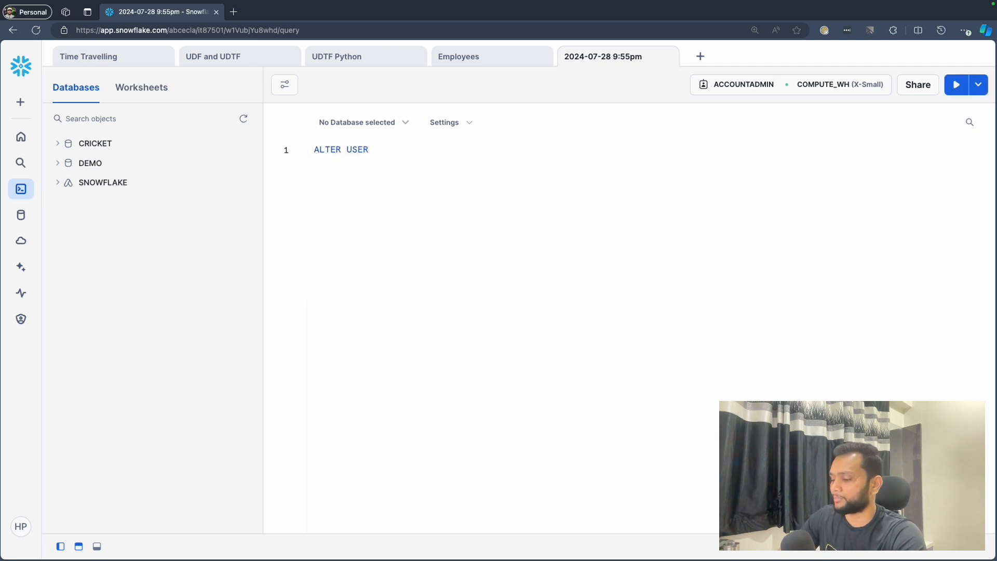
text( HNMPATEL)
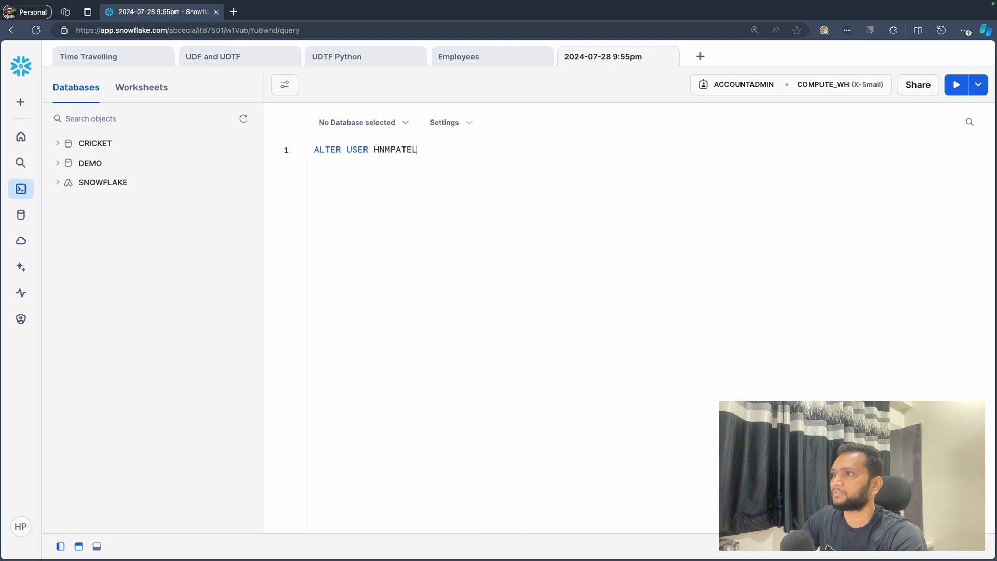
text( SET )
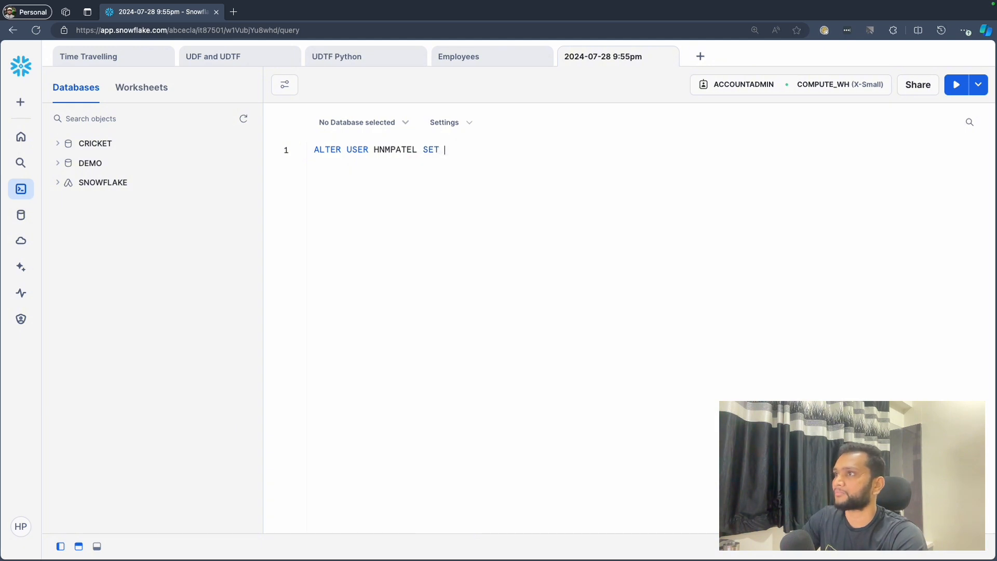
text(DISABL)
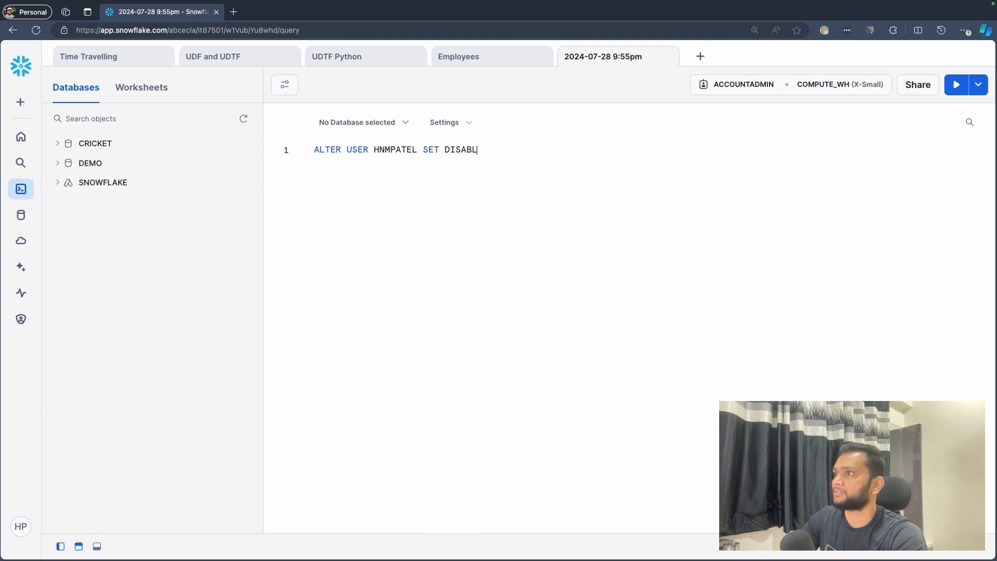
text(E_MFA = )
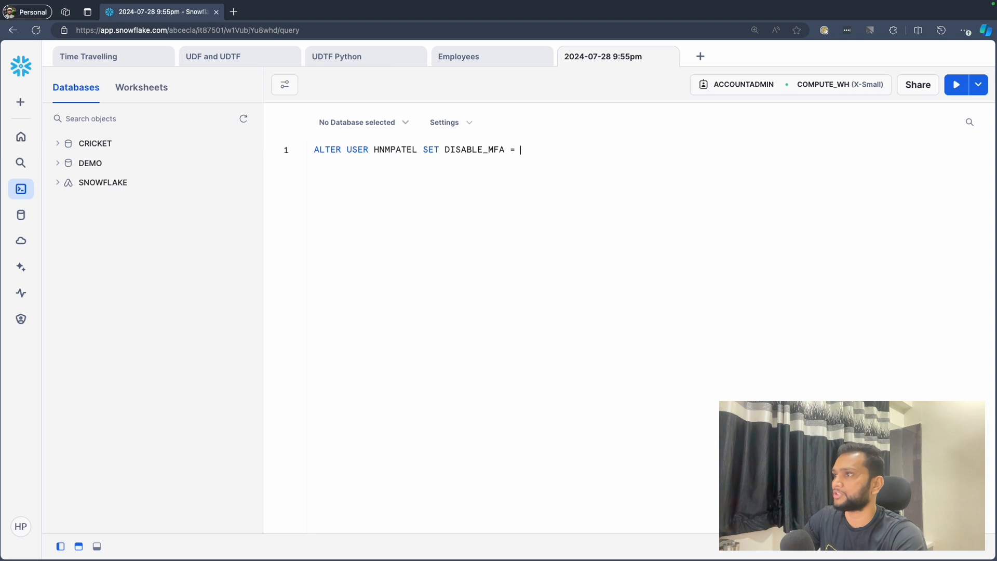
text(TRUE;)
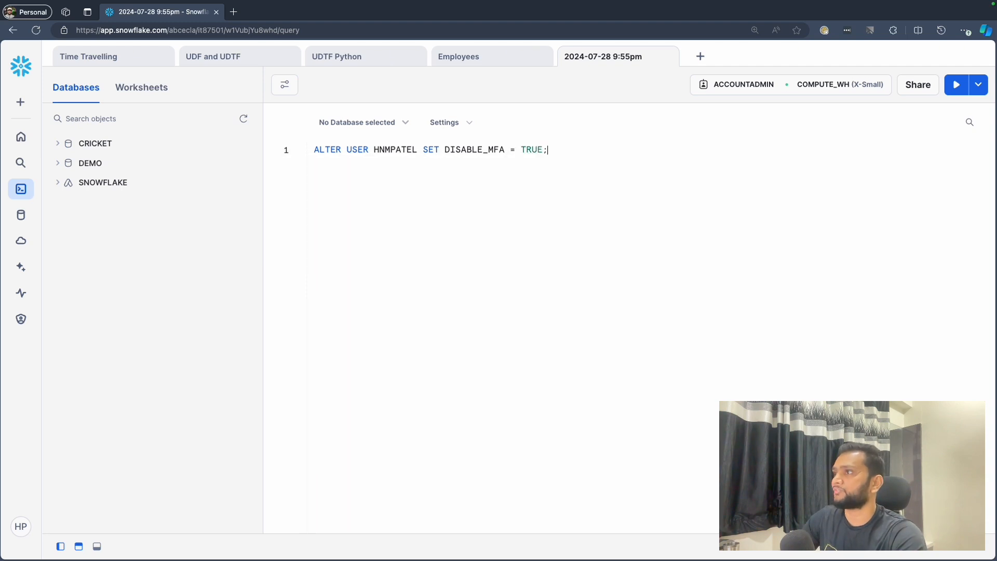
key(super+Return)
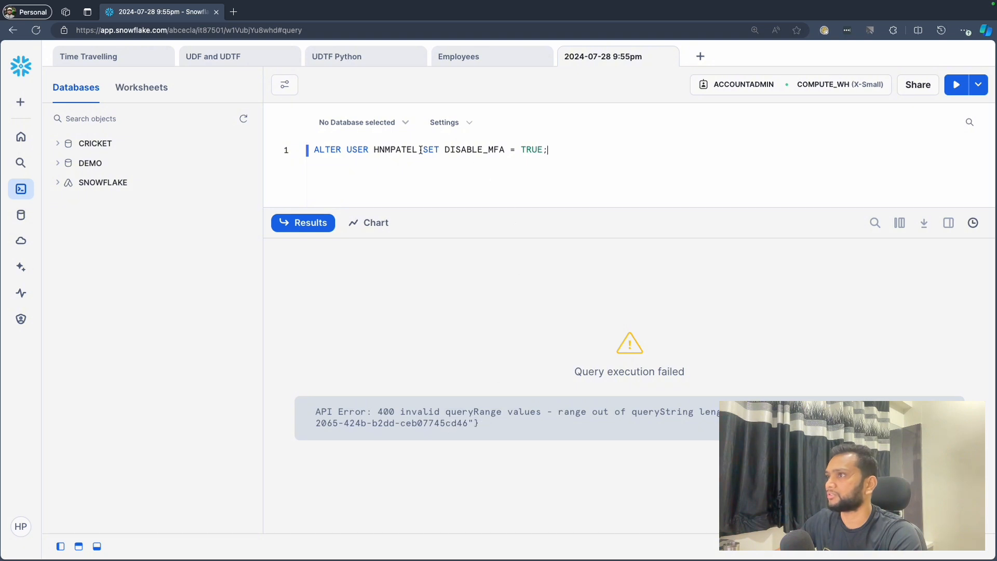
- Enclose the username in the ALTER USER statement in double quotes and run the statement again
double_click(377, 149)
key(Left)
text(")
key(alt+Right)
text(")
key(super+Return)
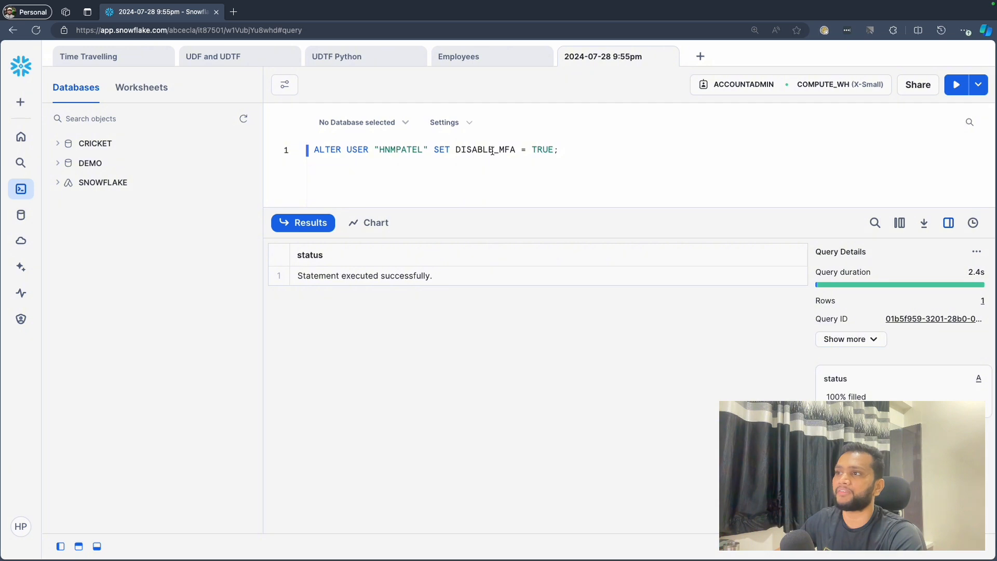
- Open the Users & Roles page in a new browser tab to check the user's MFA status, declining the security recommendation
mouse_move(24, 325)
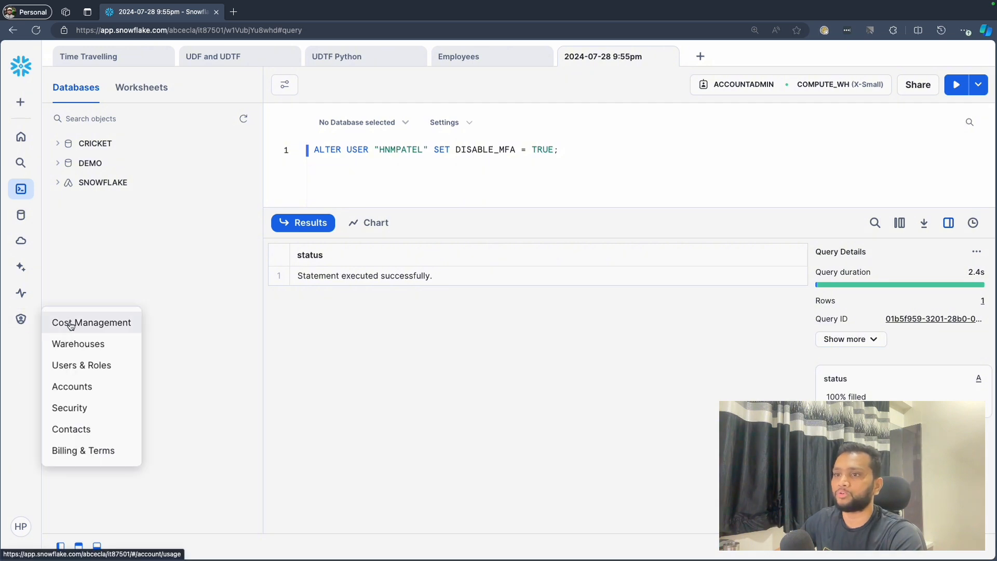
super+click(88, 367)
click(299, 15)
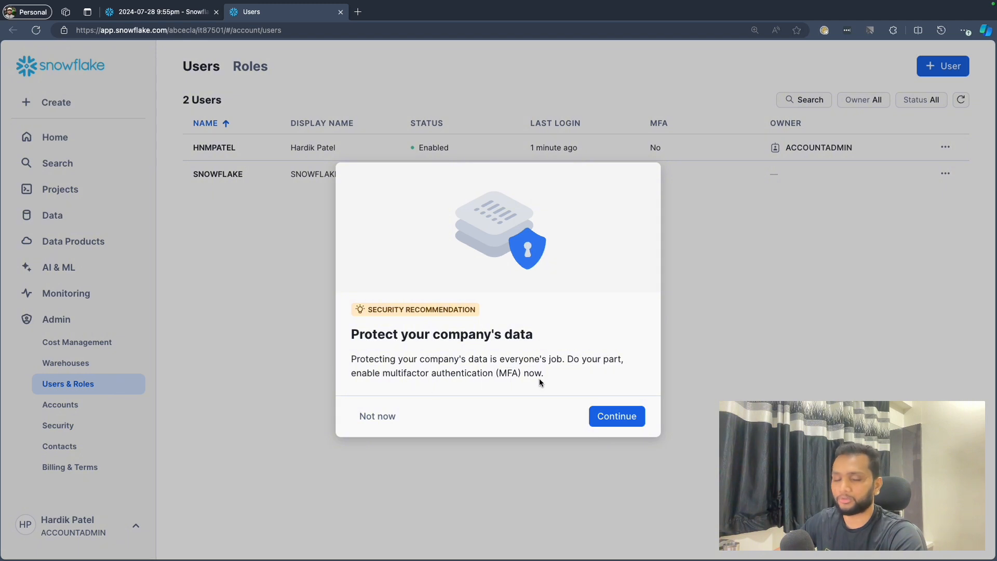
click(377, 416)
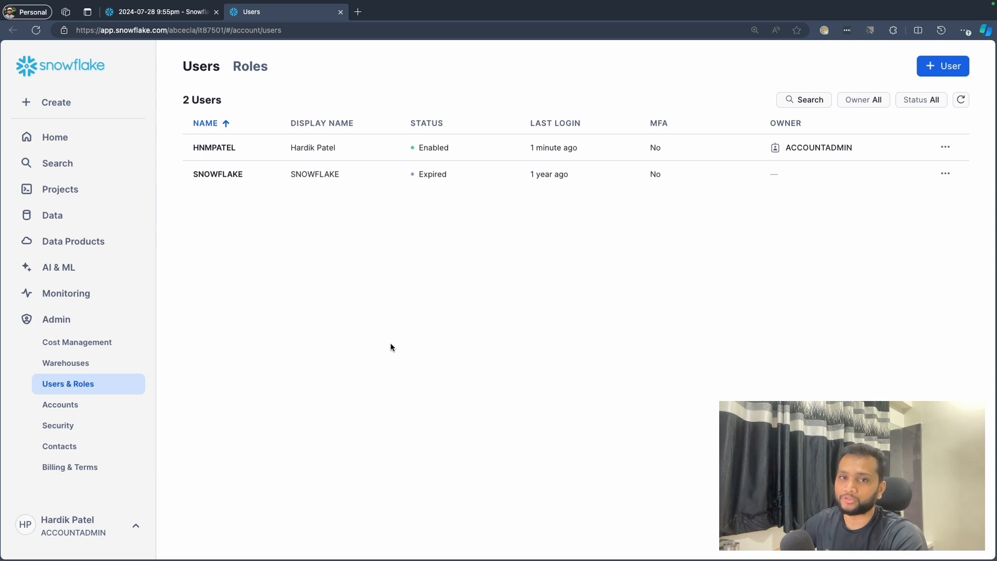
- Examine the Trust Center findings, including the remediation details of the critical account-level network policy violation
click(80, 301)
click(57, 400)
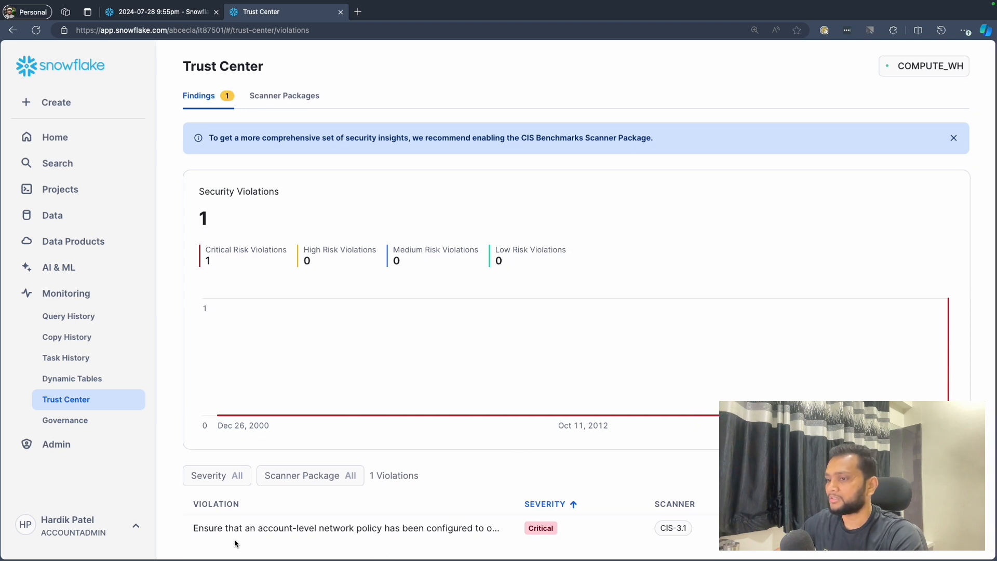
click(346, 528)
scroll(862, 260, down, 5)
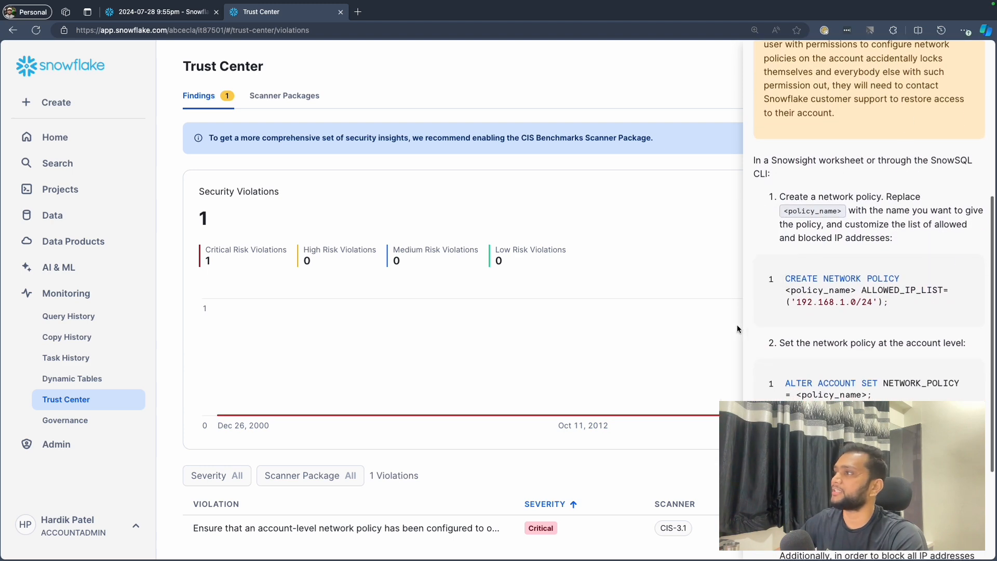
scroll(897, 178, up, 5)
click(971, 61)
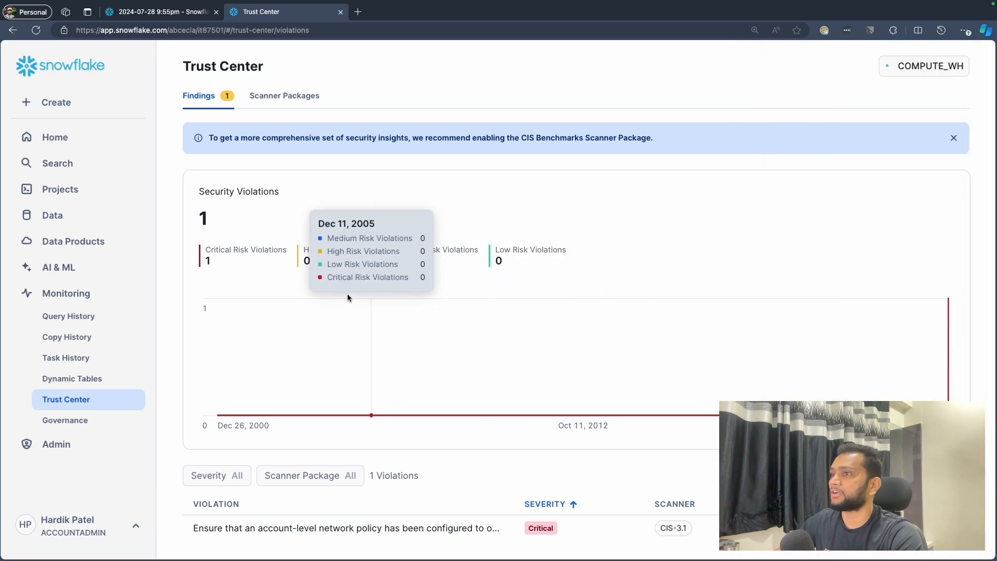
scroll(661, 503, up, 1)
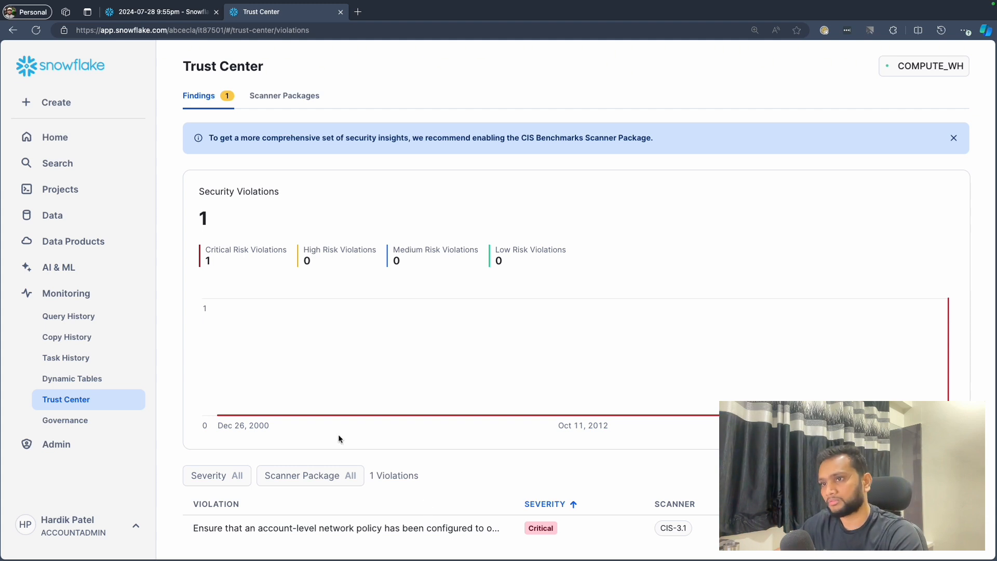
- Reopen the 2024-07-28 9:55pm worksheet and add CREATE AUTHENTICATION POLICY mfa_enforcement_policy with MFA_ENROLLMENT = 'REQUIRED' and MFA_AUTHENTICATION_METHODS = ('PASSWORD') below the existing statement
click(52, 137)
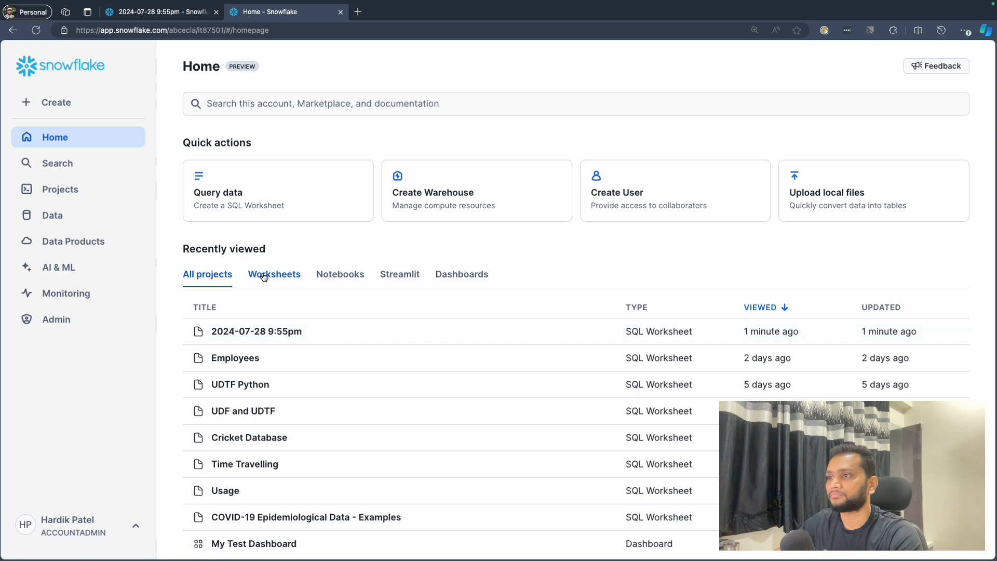
click(265, 332)
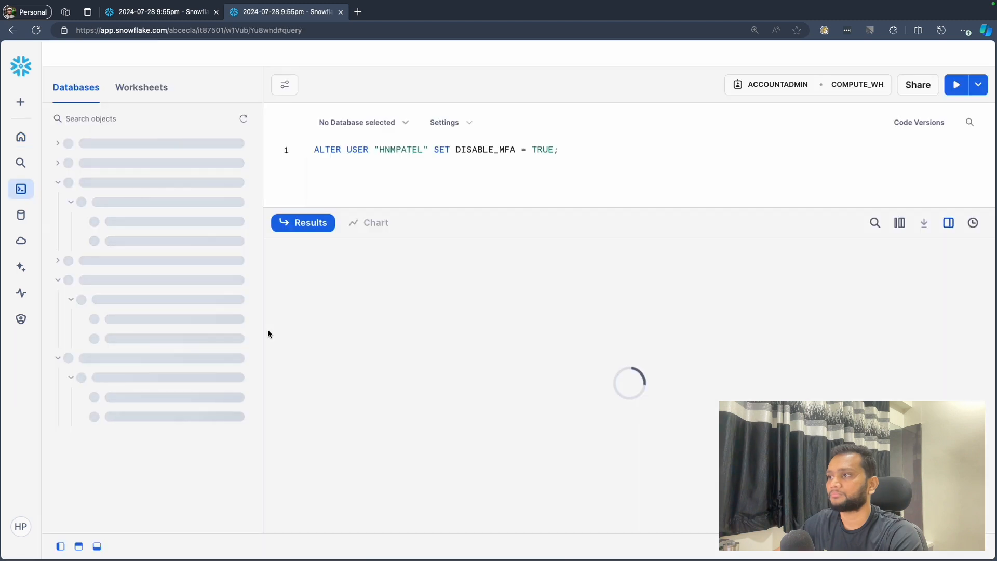
click(568, 150)
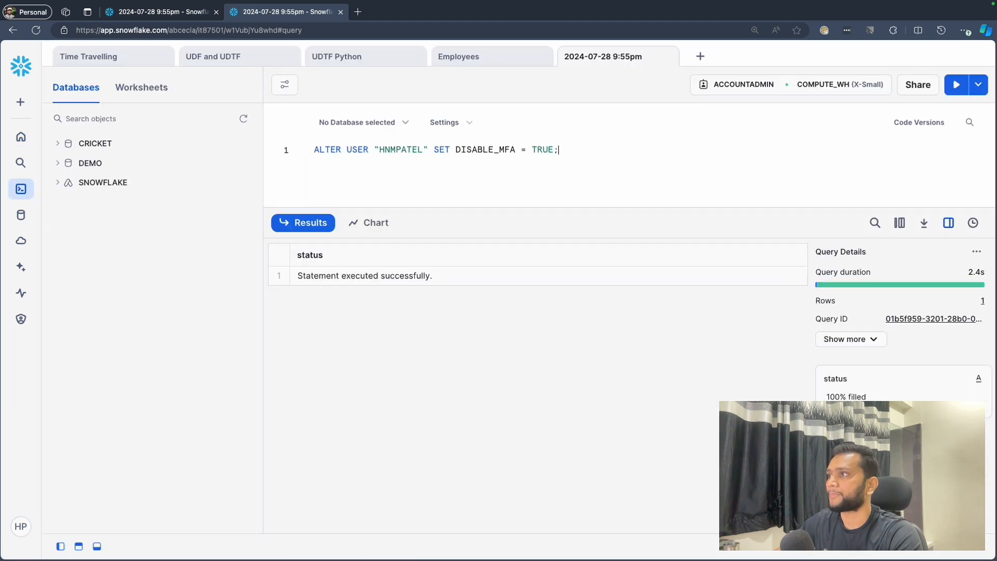
key(Return)
key(Return)
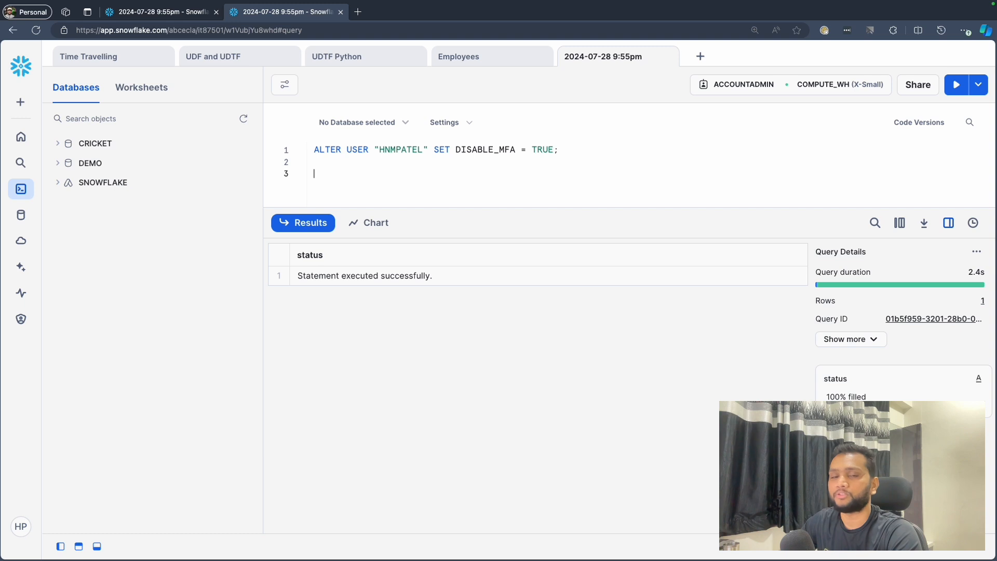
click(366, 176)
key(super+v)
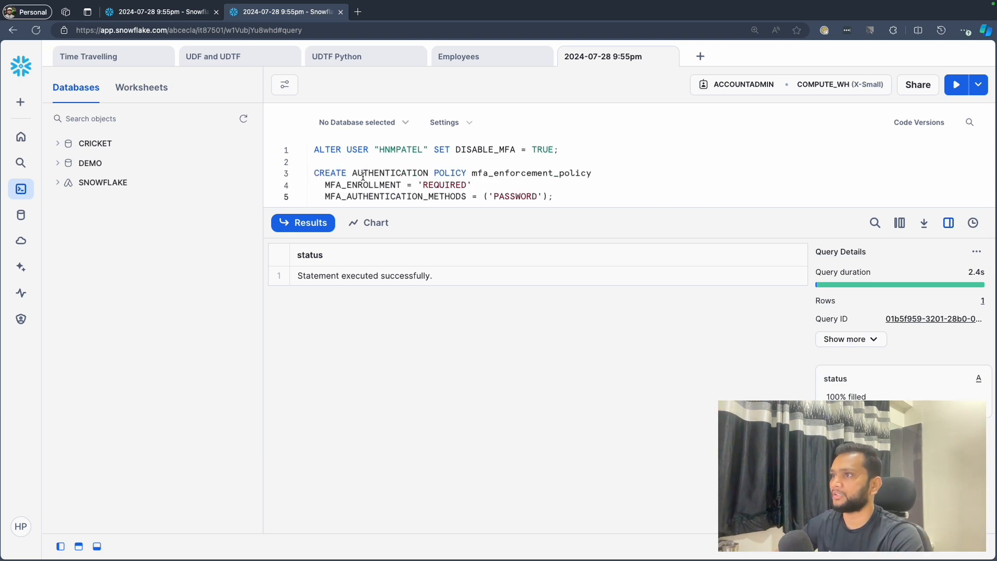
drag(561, 211, 566, 277)
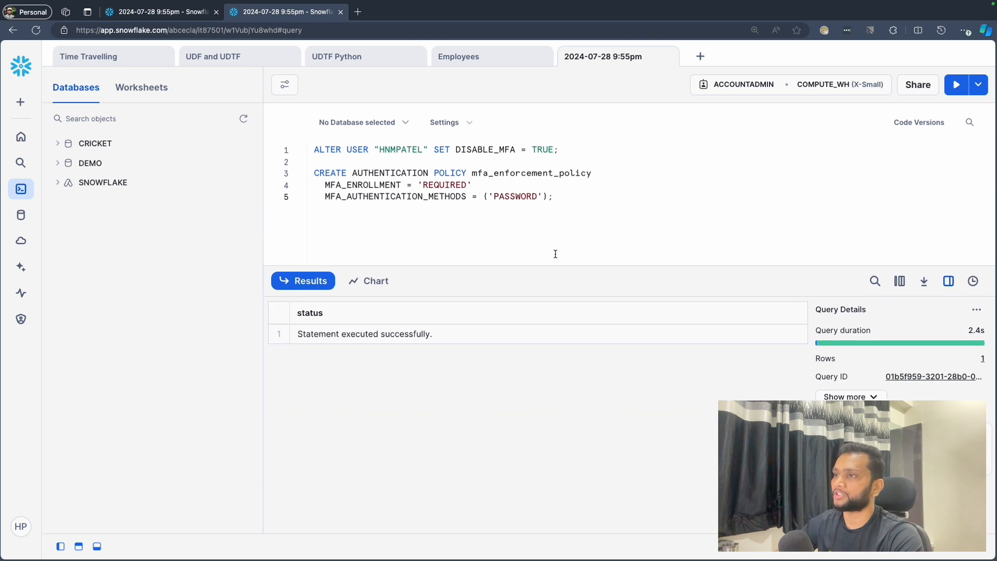
- Review the policy statement by highlighting its CREATE keyword, policy name, MFA_ENROLLMENT setting and MFA_AUTHENTICATION_METHODS setting in turn
double_click(324, 173)
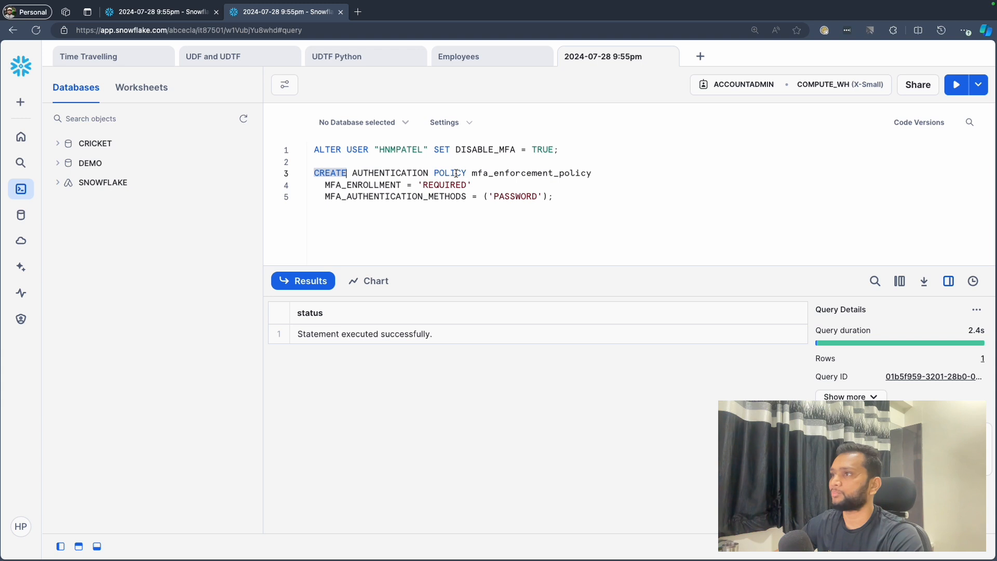
click(502, 172)
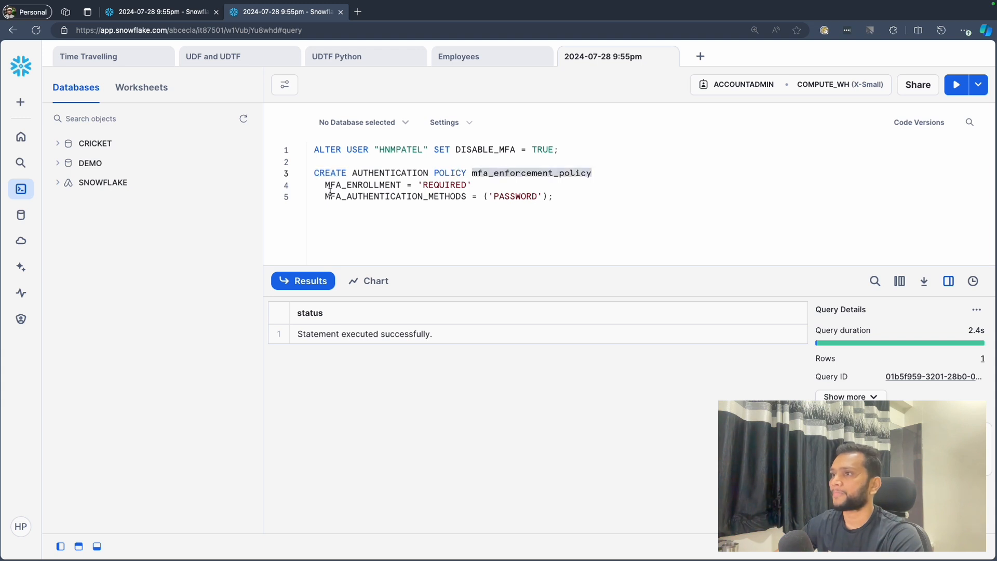
double_click(354, 185)
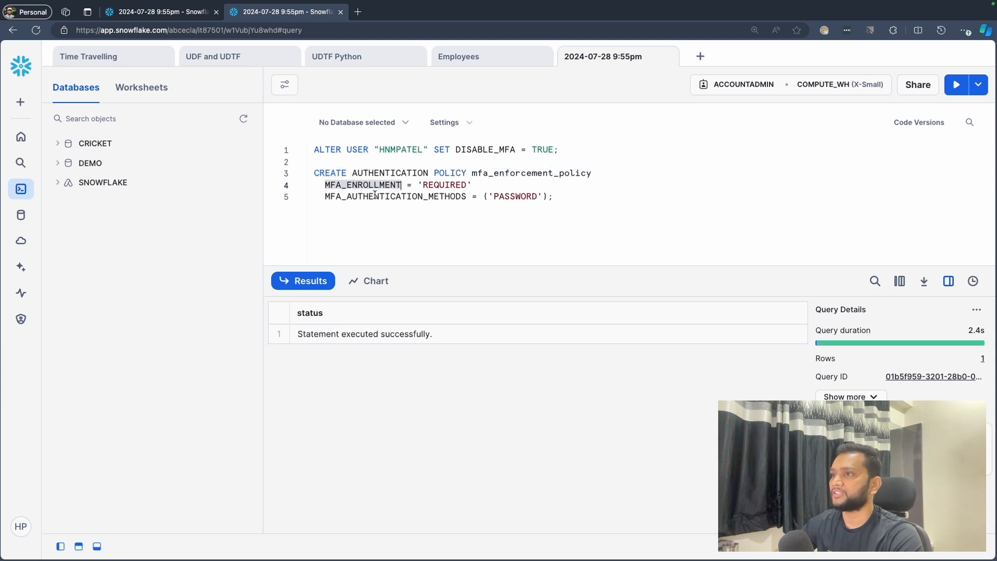
double_click(436, 185)
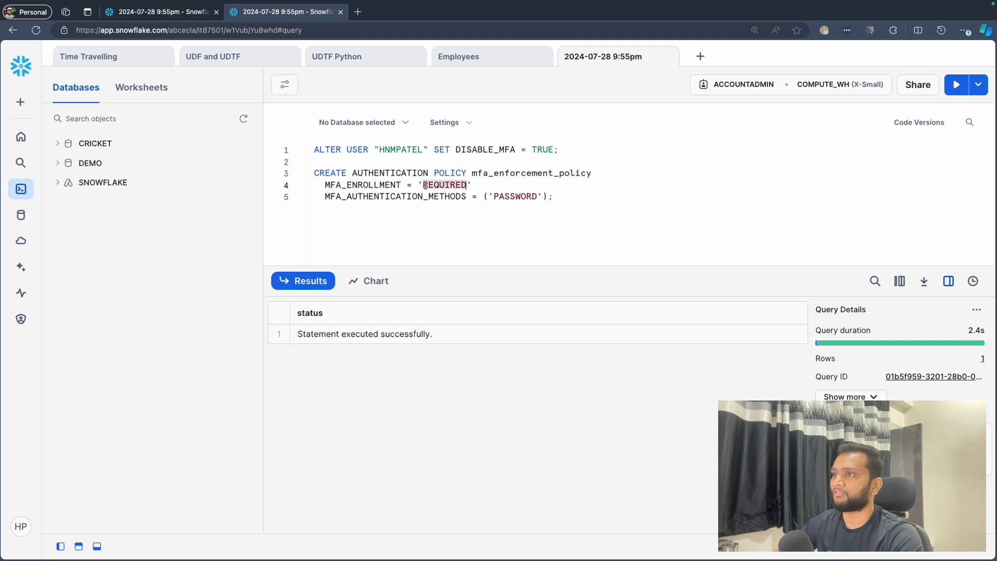
double_click(355, 186)
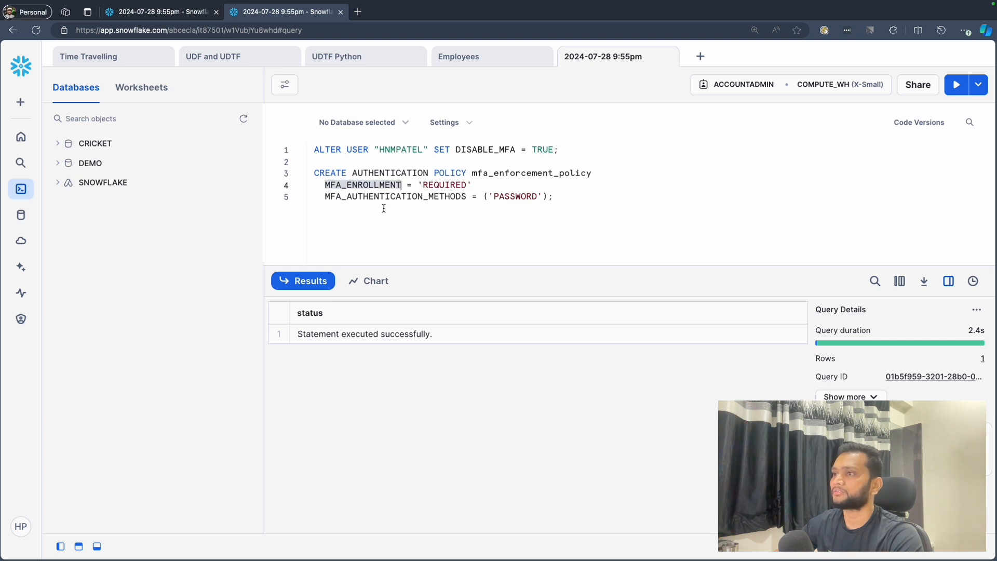
double_click(371, 197)
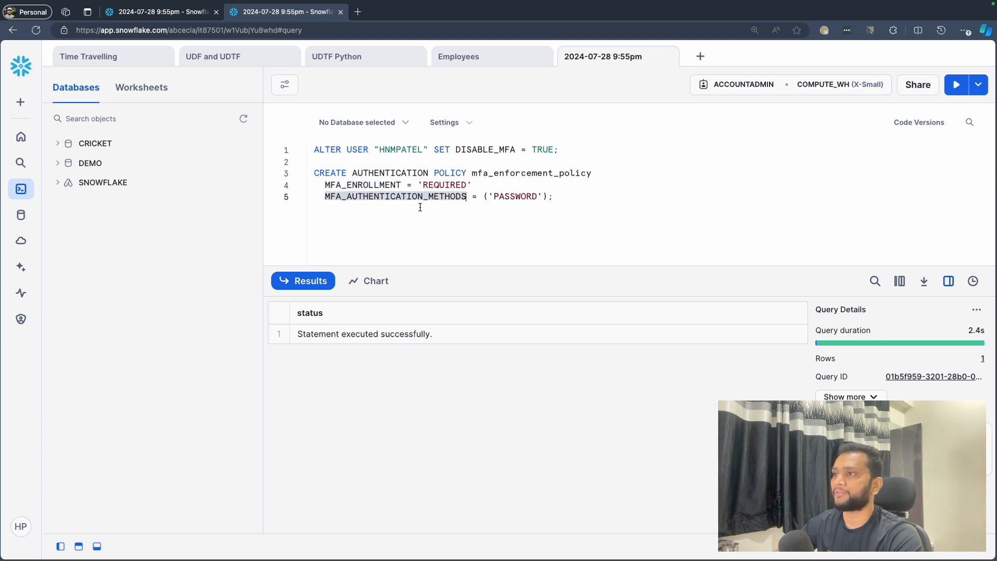
double_click(514, 197)
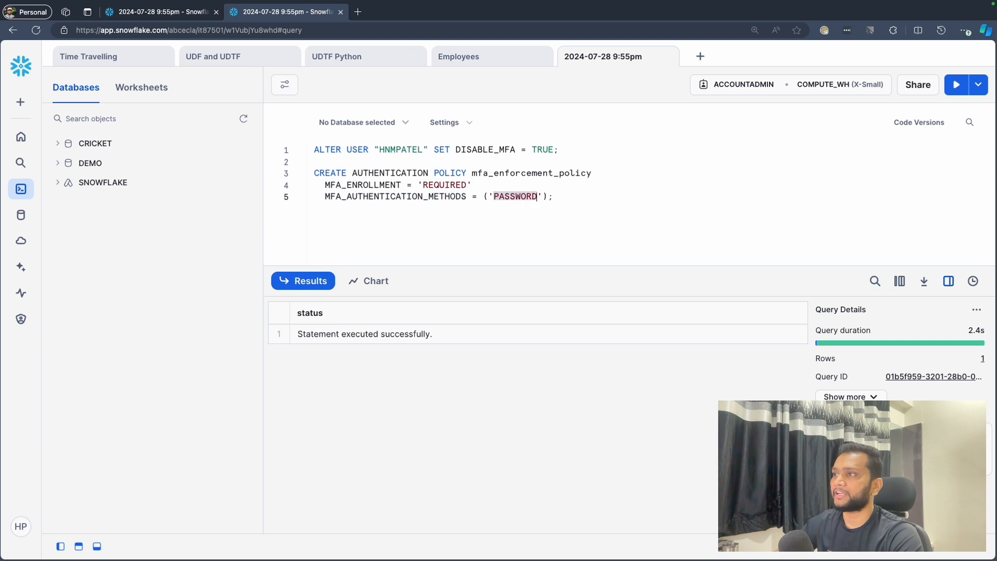
- Set the worksheet's database context to CRICKET with the PUBLIC schema and run the CREATE AUTHENTICATION POLICY mfa_enforcement_policy statement
click(549, 196)
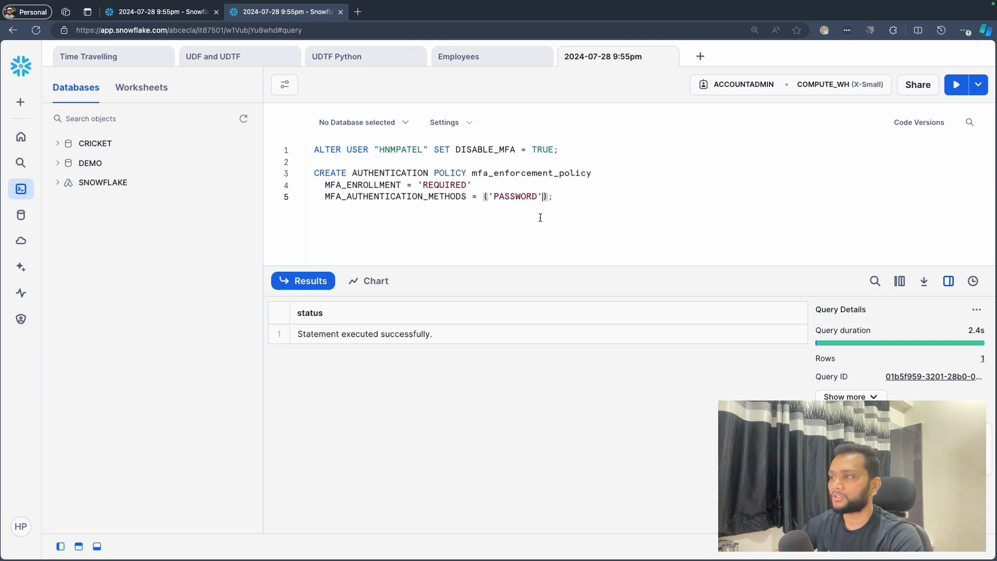
click(540, 217)
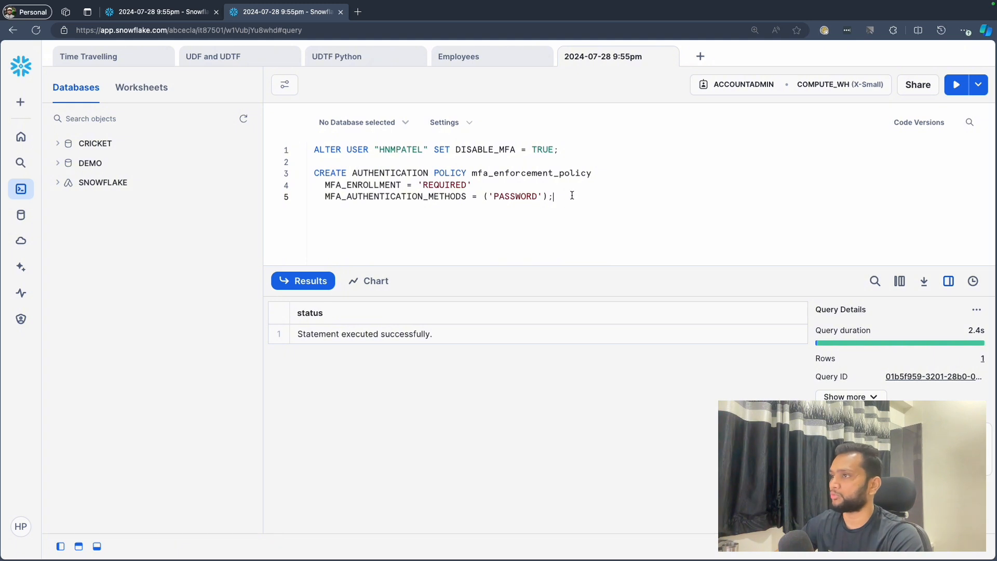
key(super+Return)
click(366, 121)
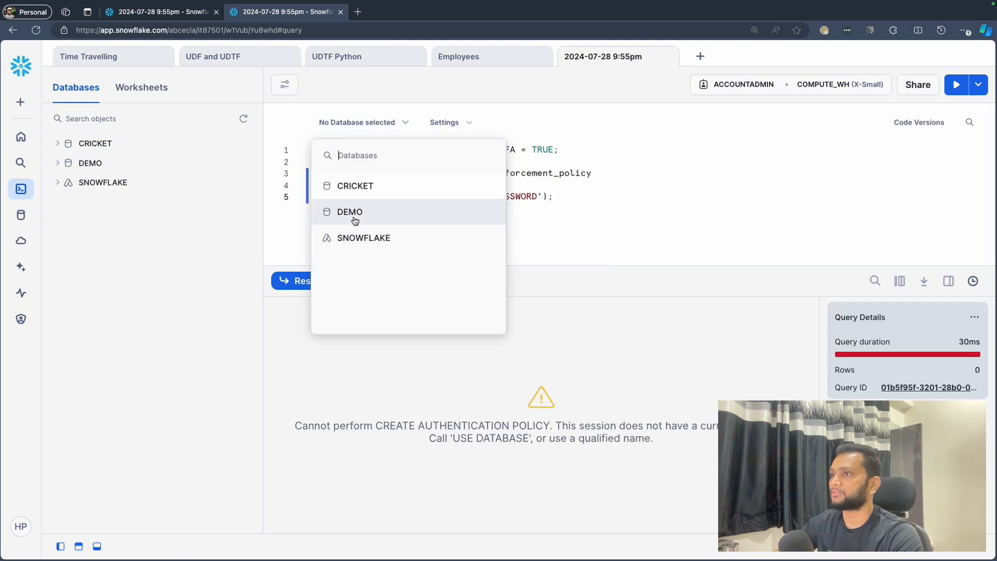
click(361, 189)
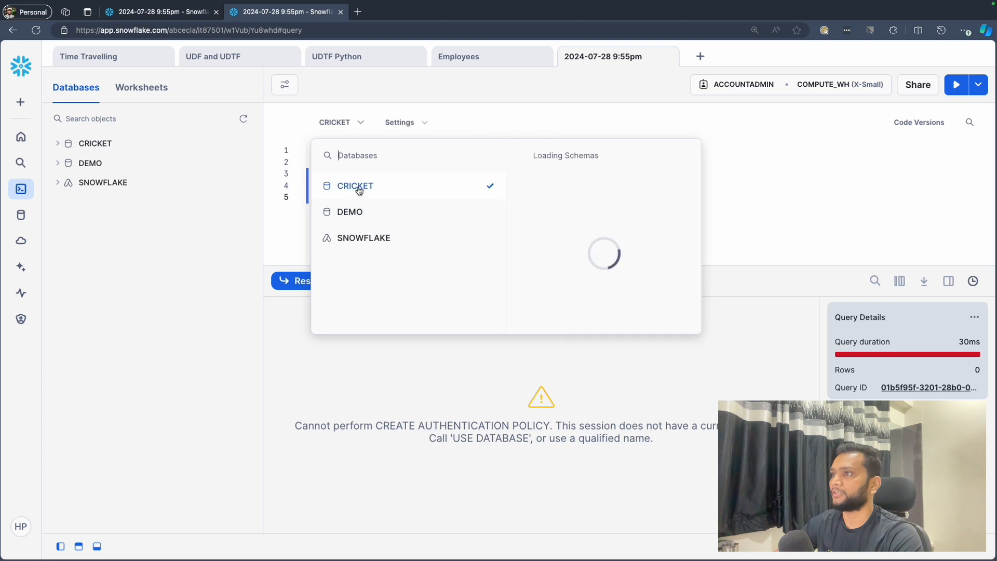
click(606, 195)
key(ctrl+Return)
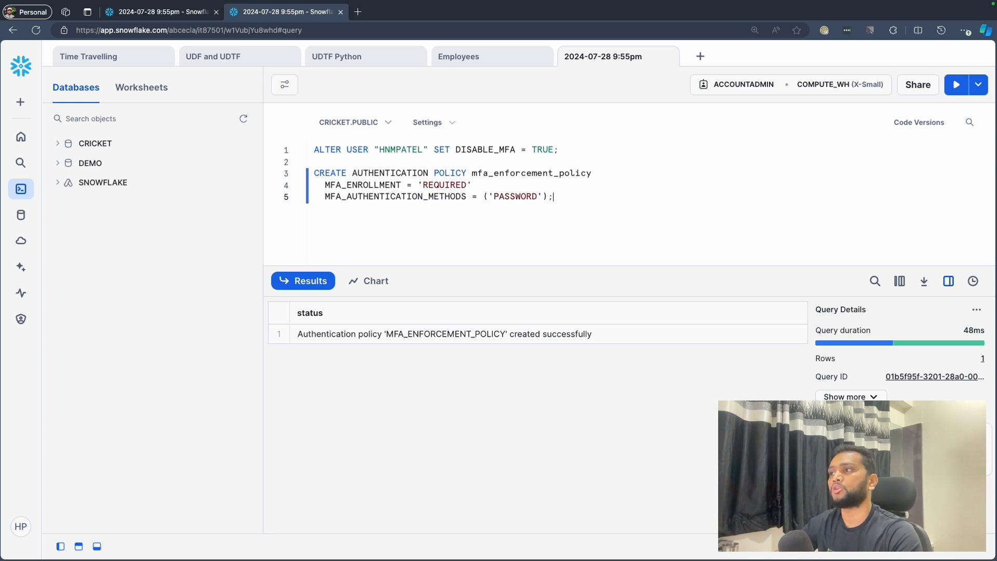
- Below the policy statement, add an ALTER USER statement for the same user with SET AUTHENTICATION POLICY mfa_enforcement_policy
key(Return)
key(Return)
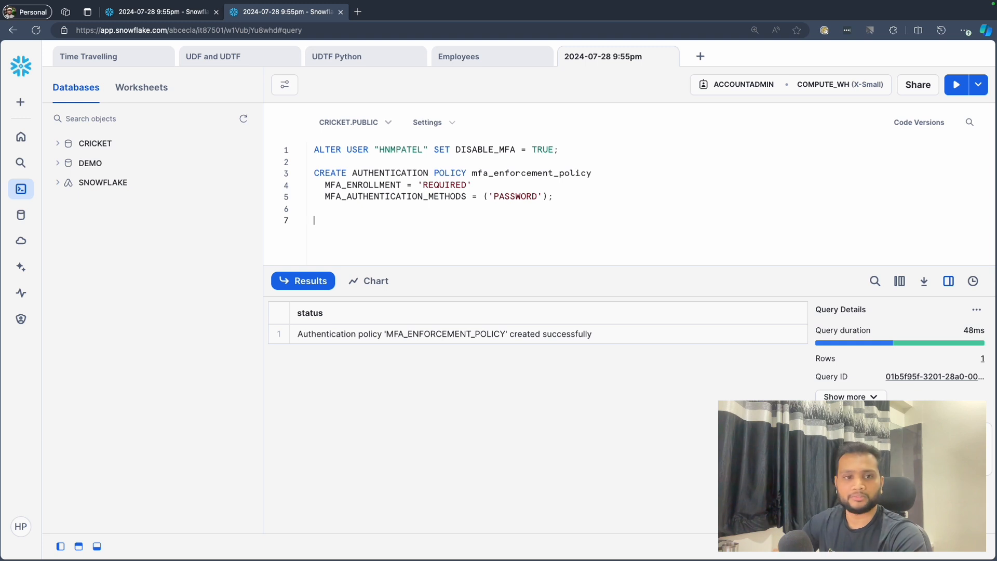
text(ALTER)
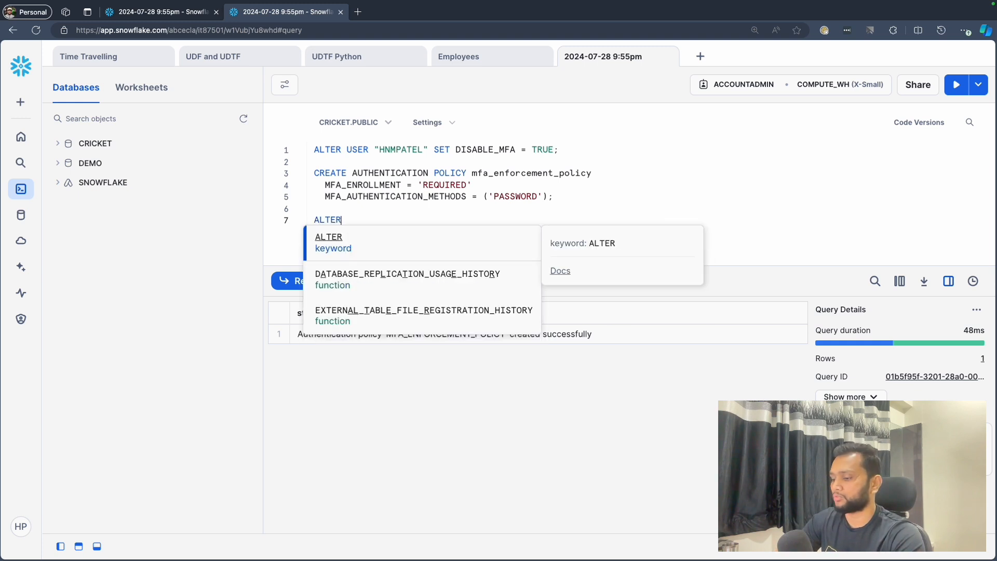
text( USER "HNMP)
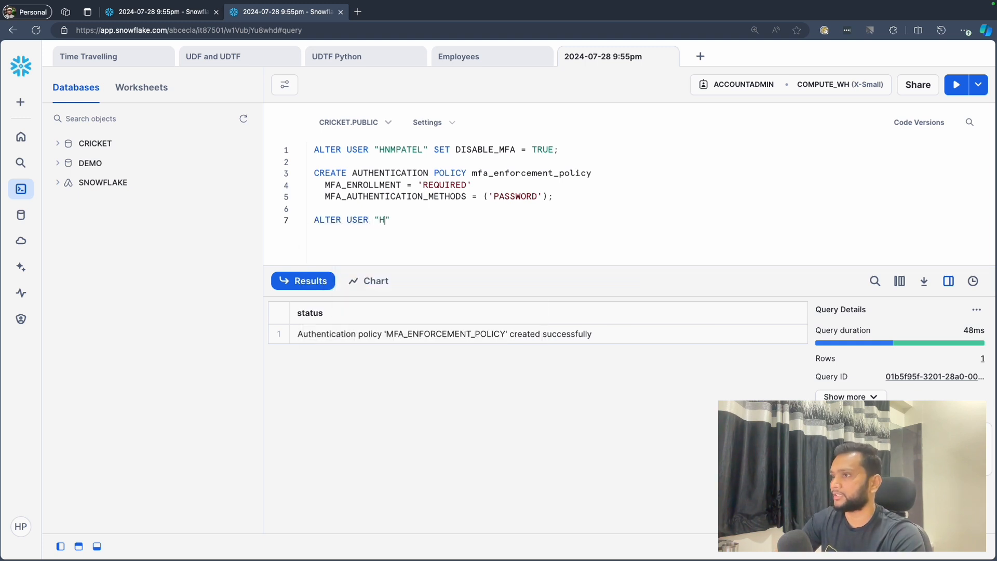
text(ATEL" SET AUTHENTICATION POLICY)
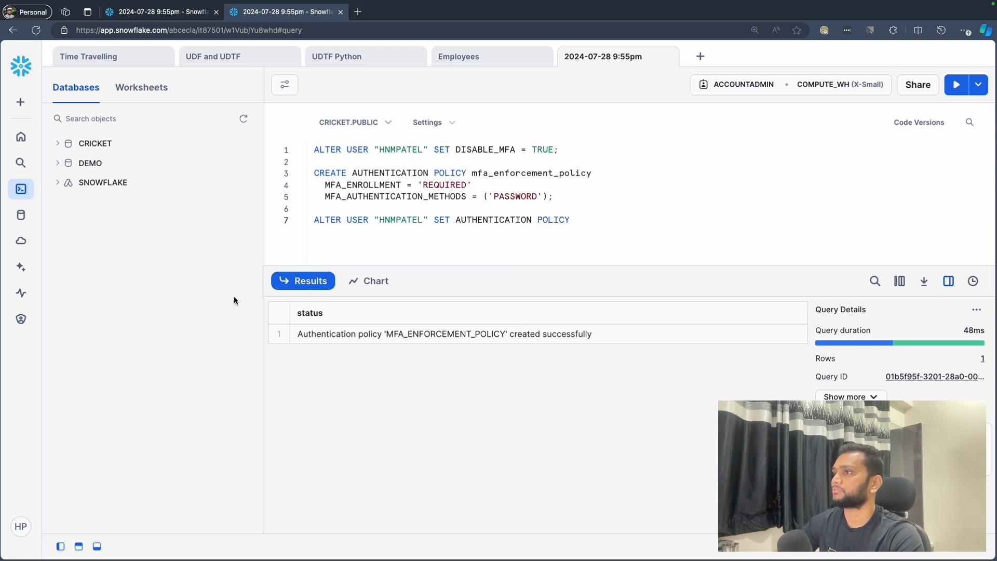
double_click(516, 178)
key(ctrl+c)
click(596, 220)
key(ctrl+v)
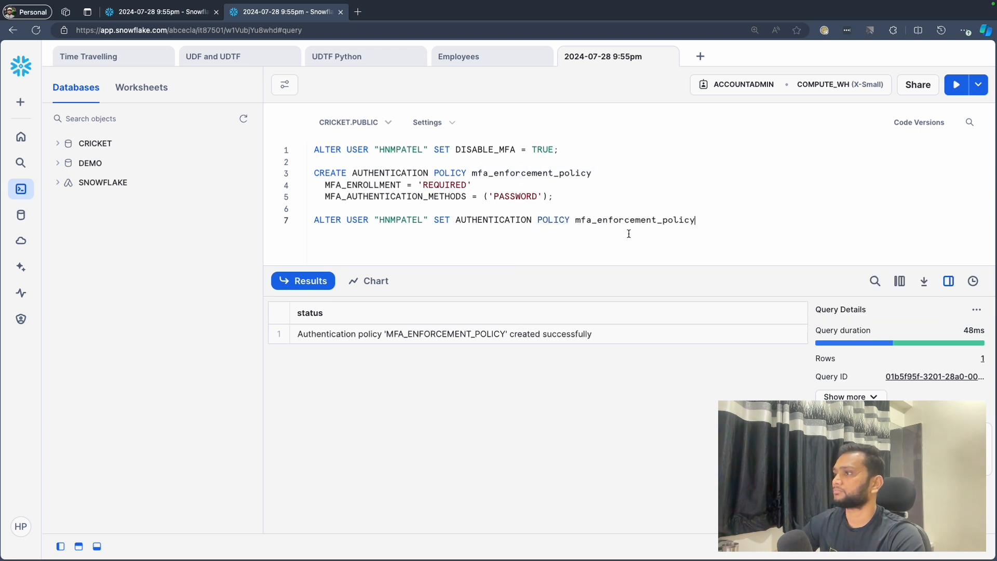
- Run the ALTER USER statement that assigns mfa_enforcement_policy to the user
key(ctrl+Return)
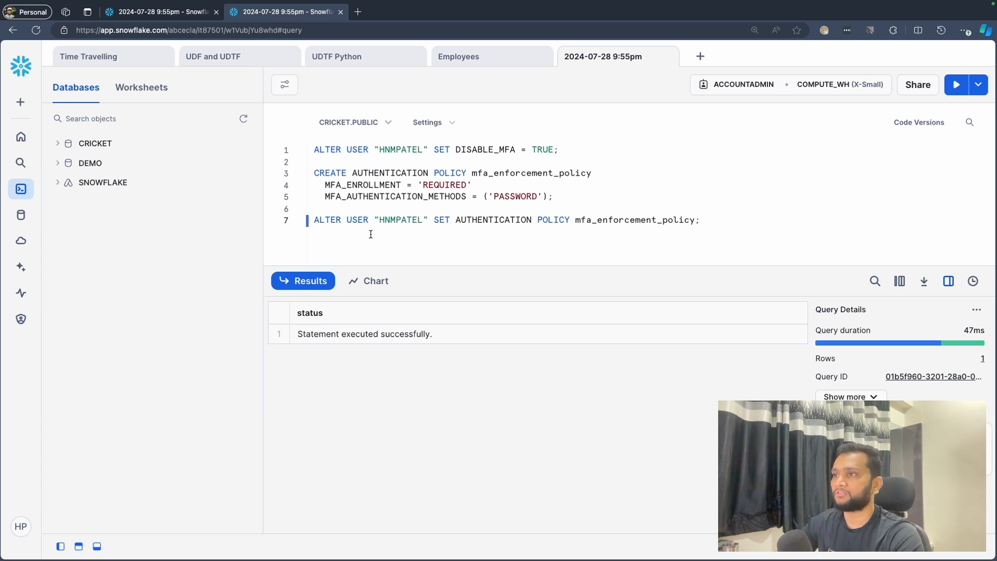
drag(312, 220, 730, 221)
click(731, 221)
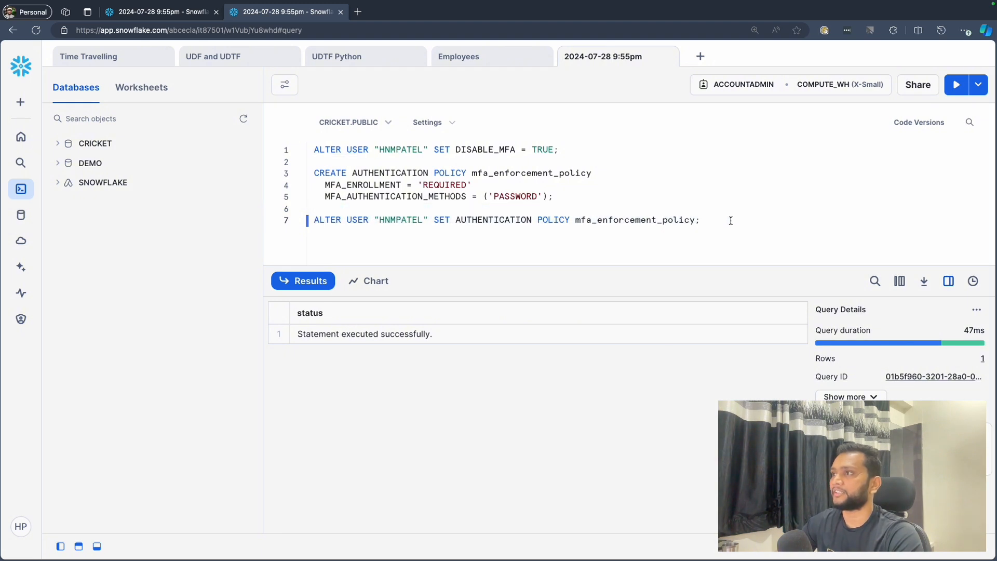
- Sign out of Snowflake, close the extra tab, and sign back in to the account with the saved username and password
click(26, 527)
click(76, 484)
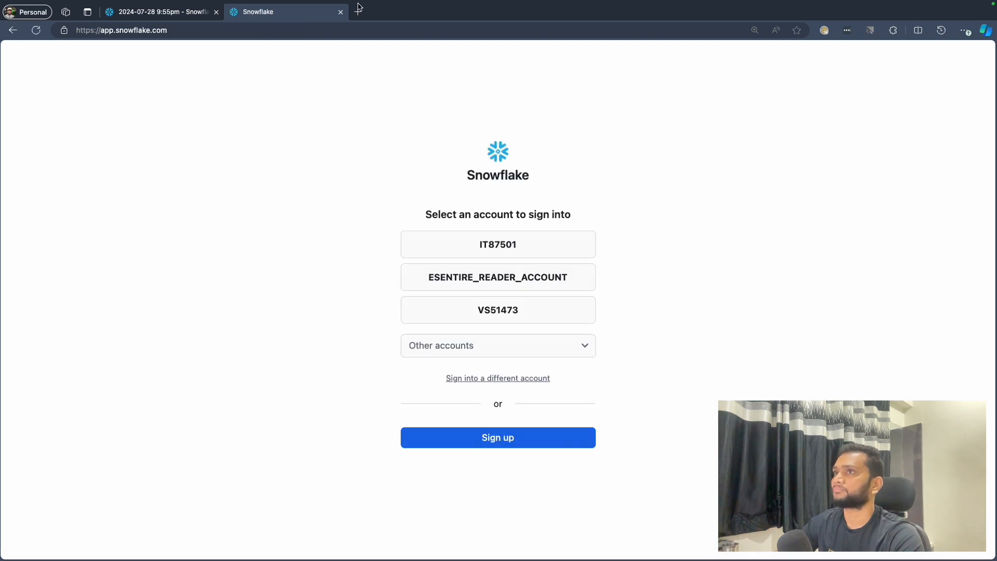
click(340, 12)
click(234, 11)
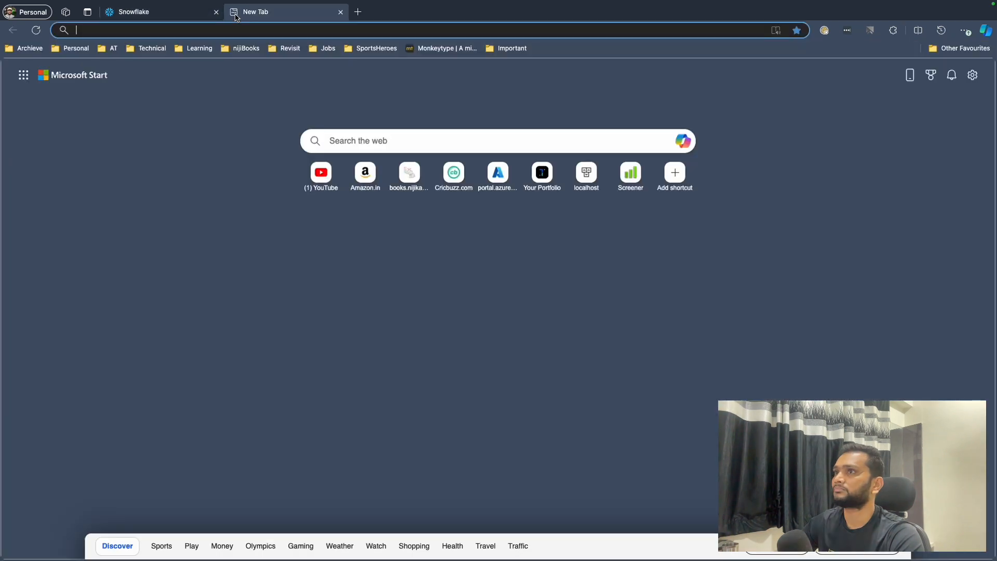
click(176, 17)
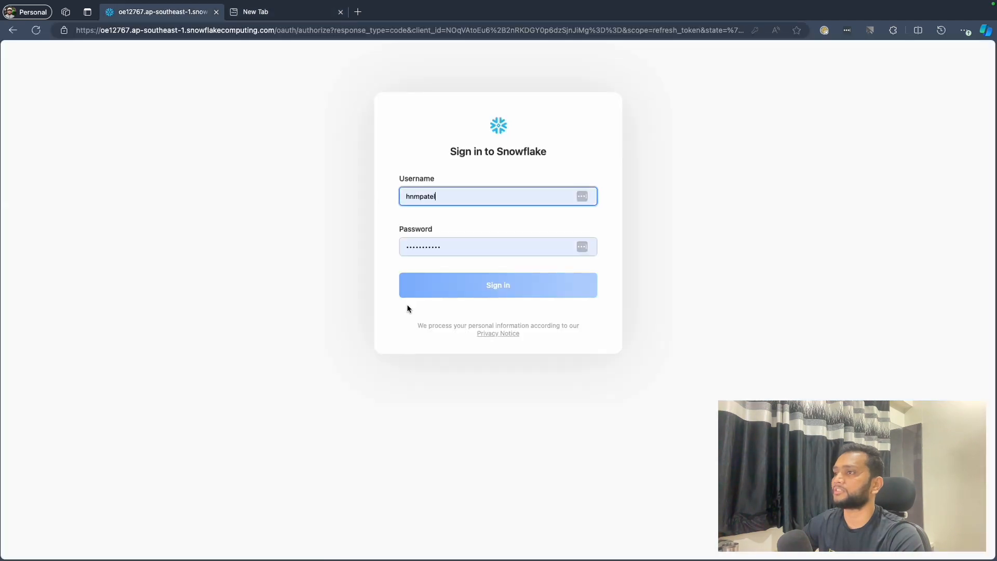
click(491, 287)
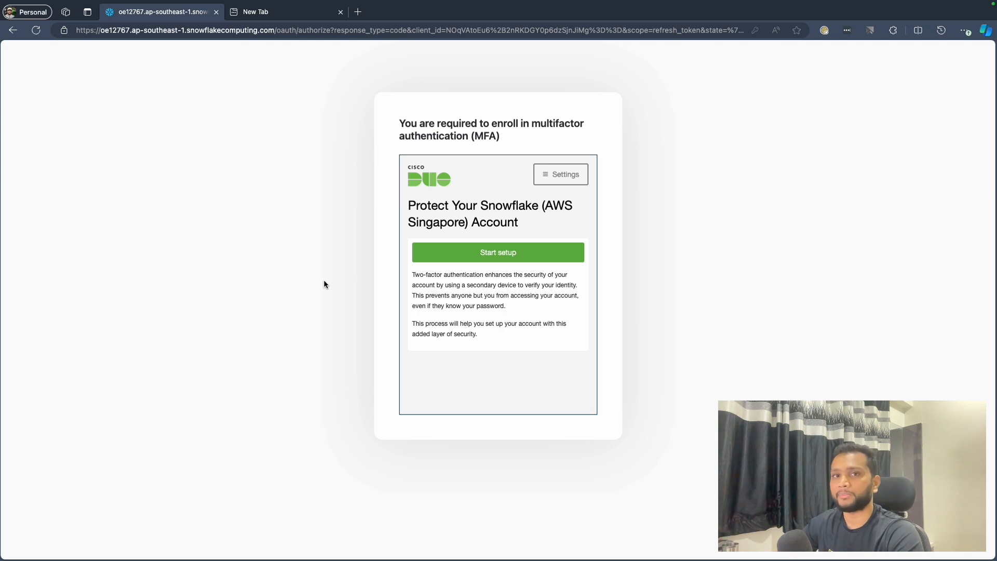
- Start the Duo MFA setup with a mobile phone, set the country to India, then enter and confirm the user's phone number
click(496, 257)
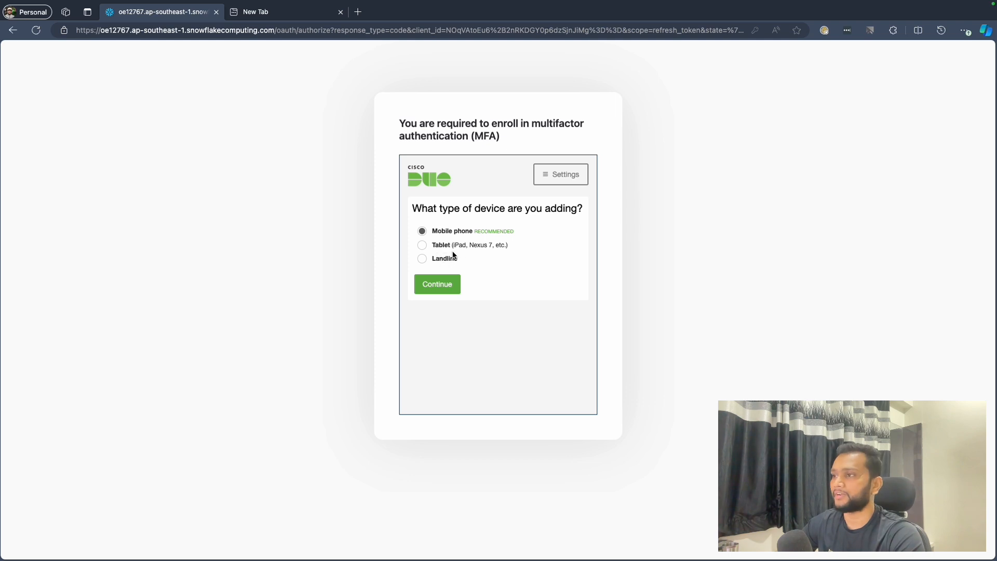
click(438, 287)
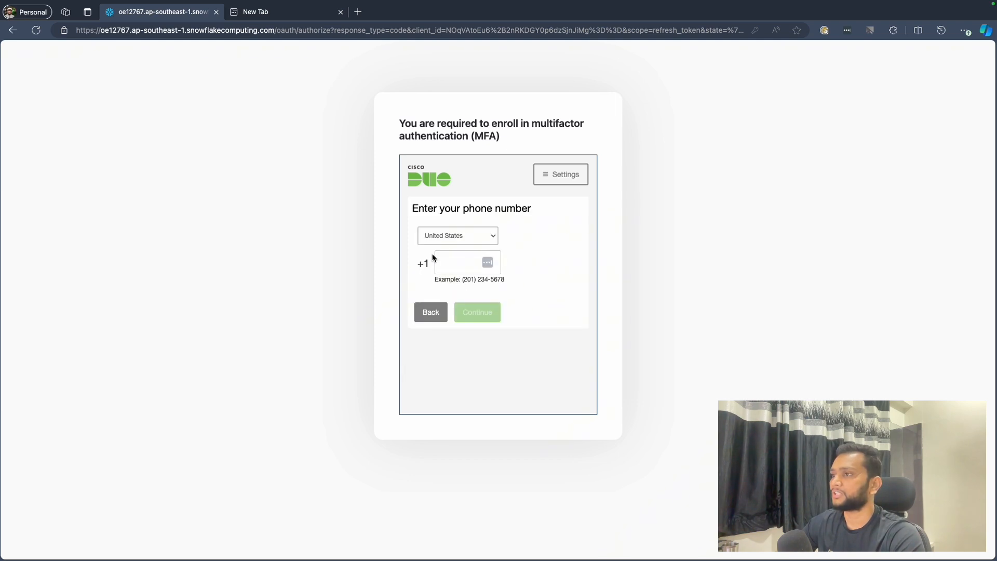
click(447, 236)
text(india)
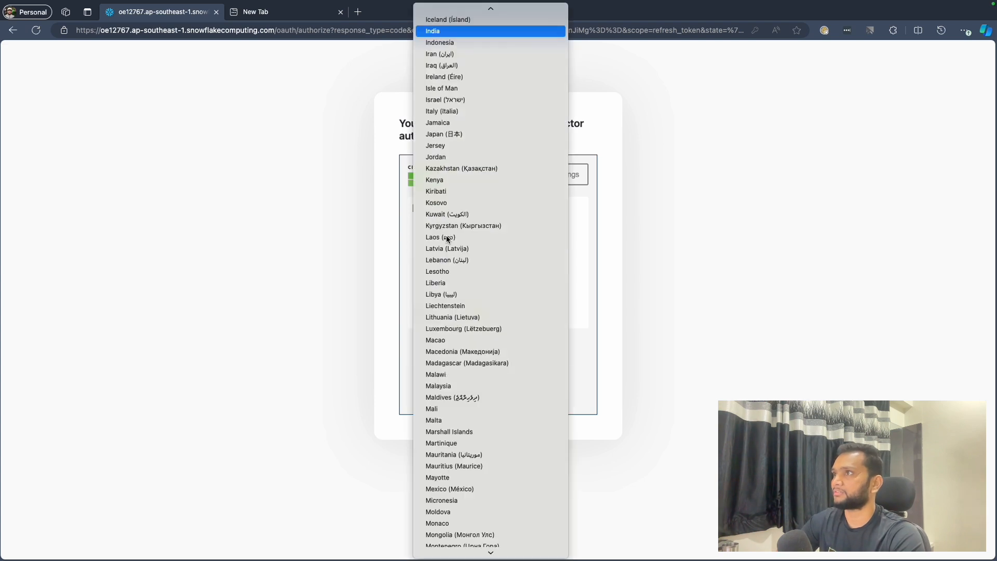
key(Return)
click(457, 271)
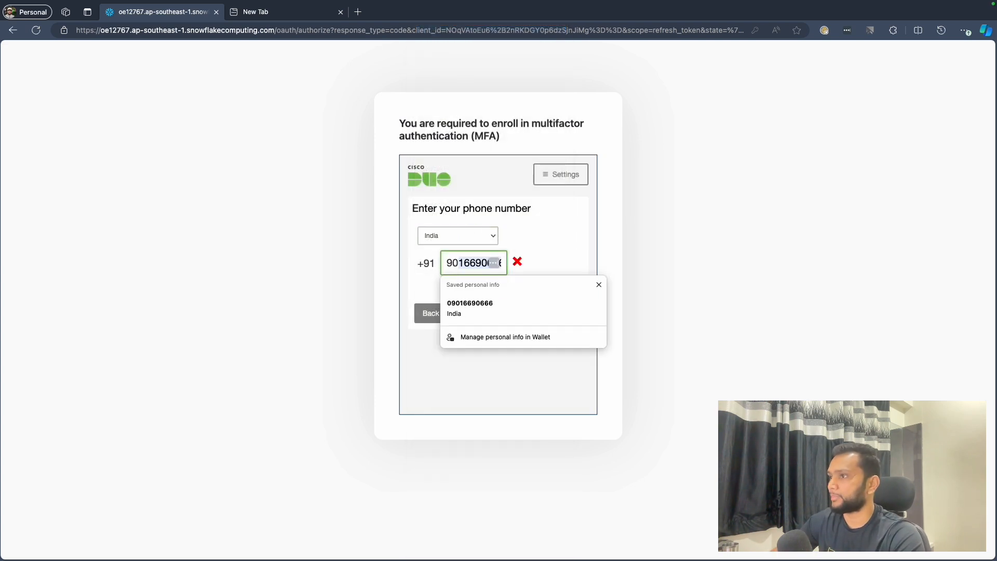
click(578, 243)
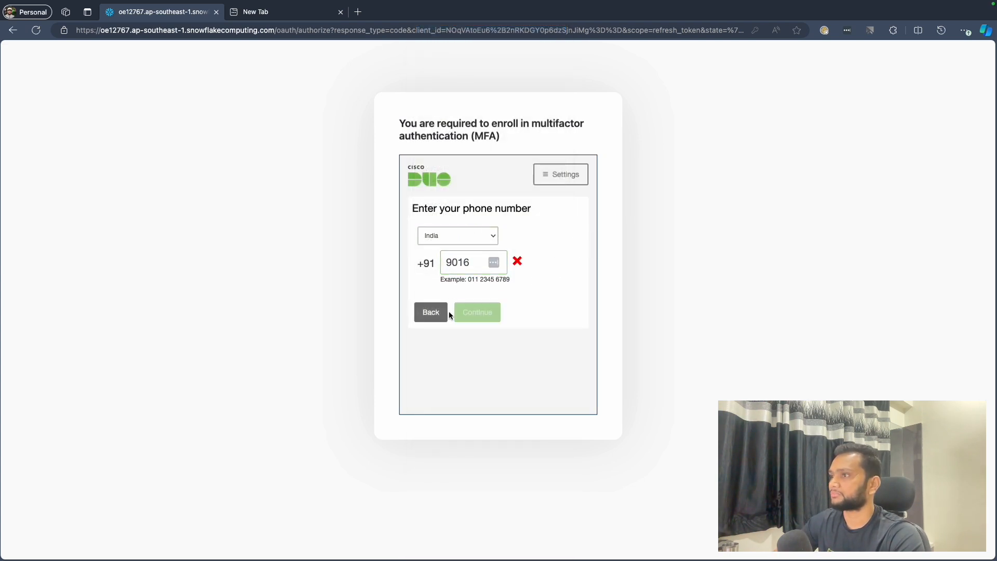
click(470, 261)
click(478, 308)
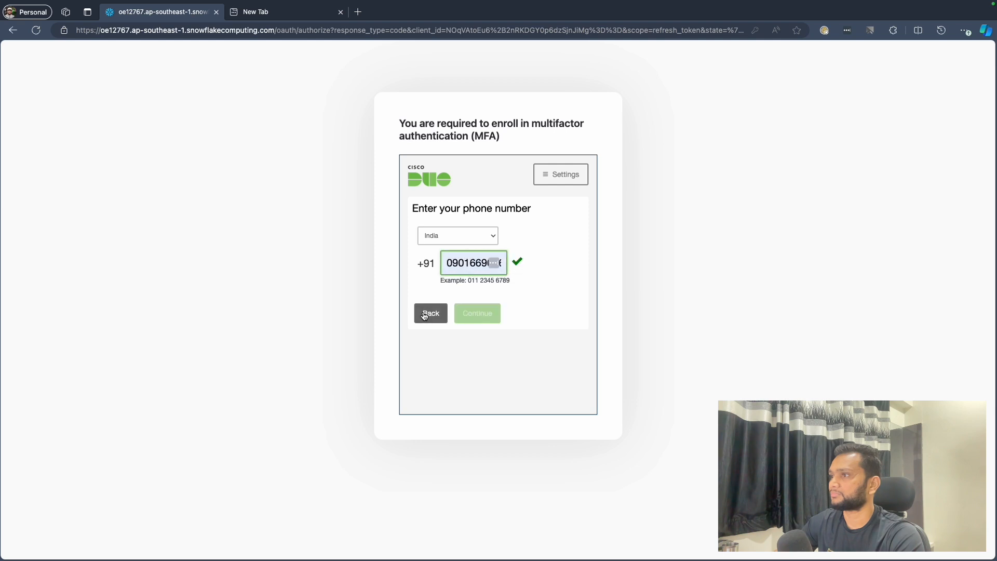
click(420, 302)
click(474, 338)
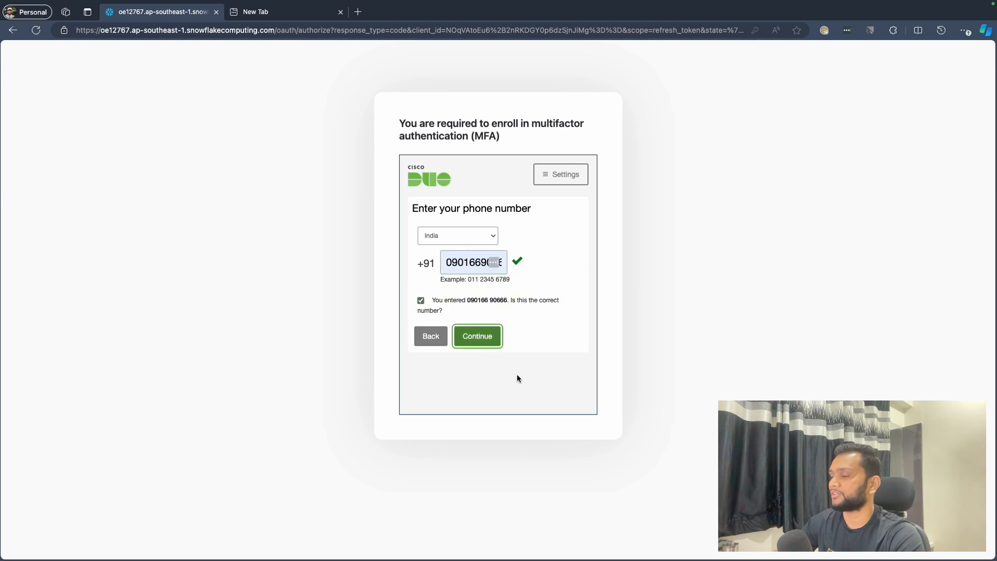
- Choose Android as the phone type, confirm that Duo Mobile is installed, and complete its activation with the QR code
click(417, 259)
click(479, 316)
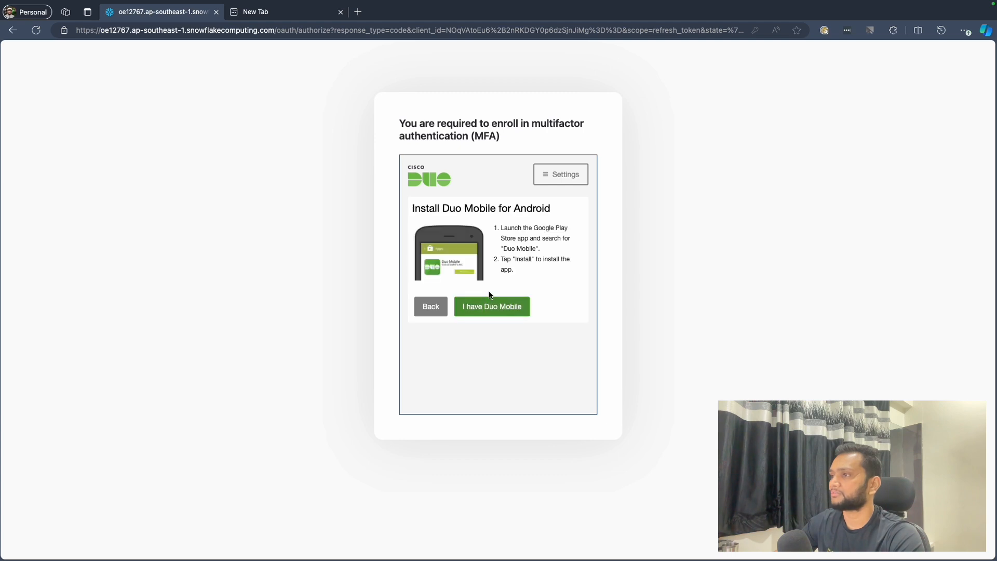
click(487, 314)
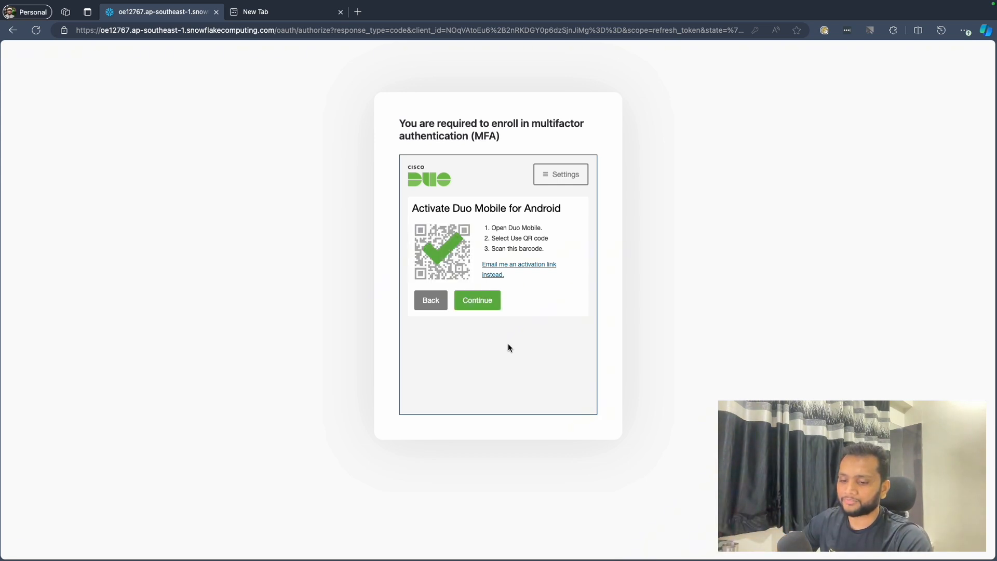
click(471, 311)
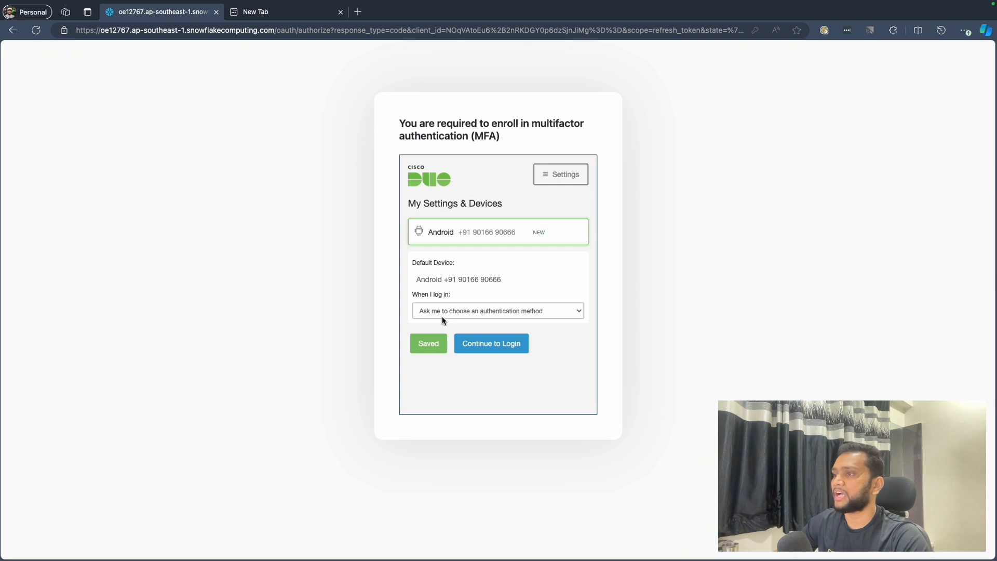
- Keep "Ask me to choose an authentication method" as the login option, continue to login, and authenticate with a Duo push
click(496, 312)
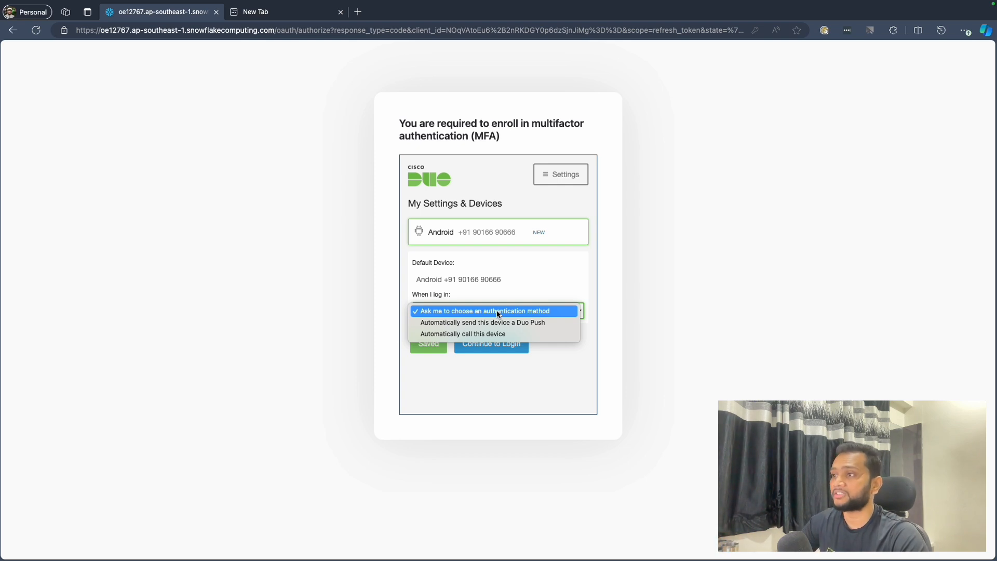
click(535, 277)
click(468, 317)
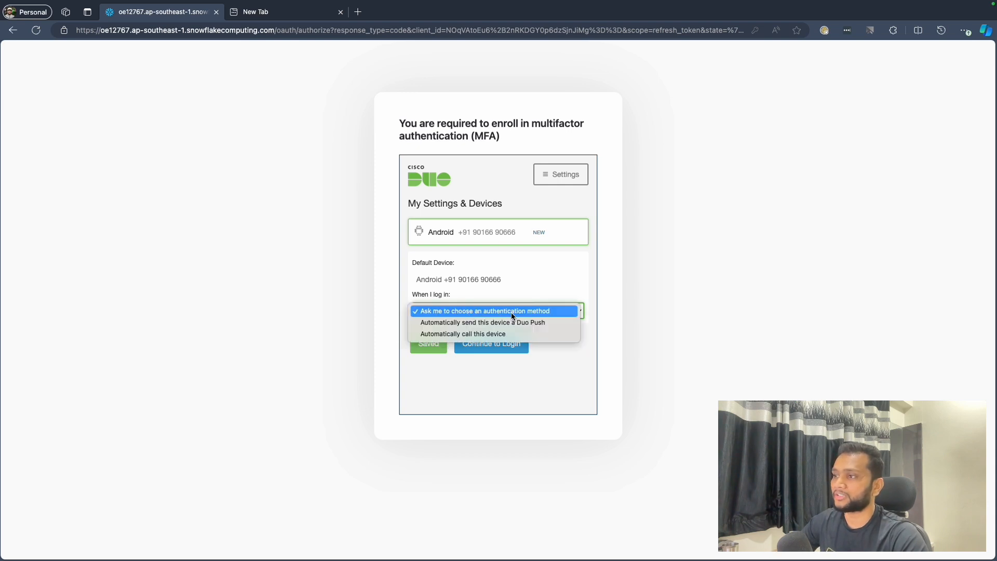
click(528, 288)
click(492, 312)
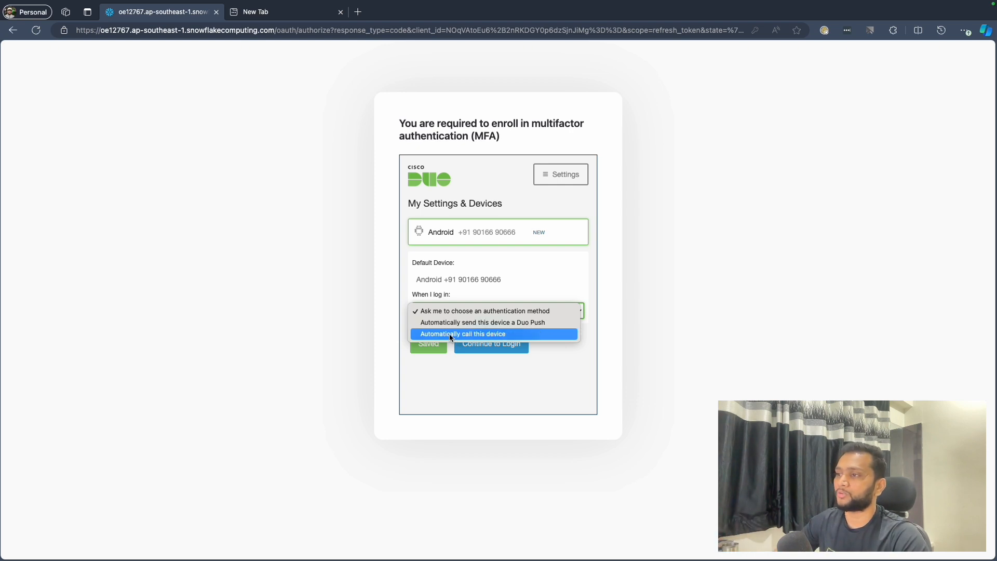
click(466, 313)
click(488, 347)
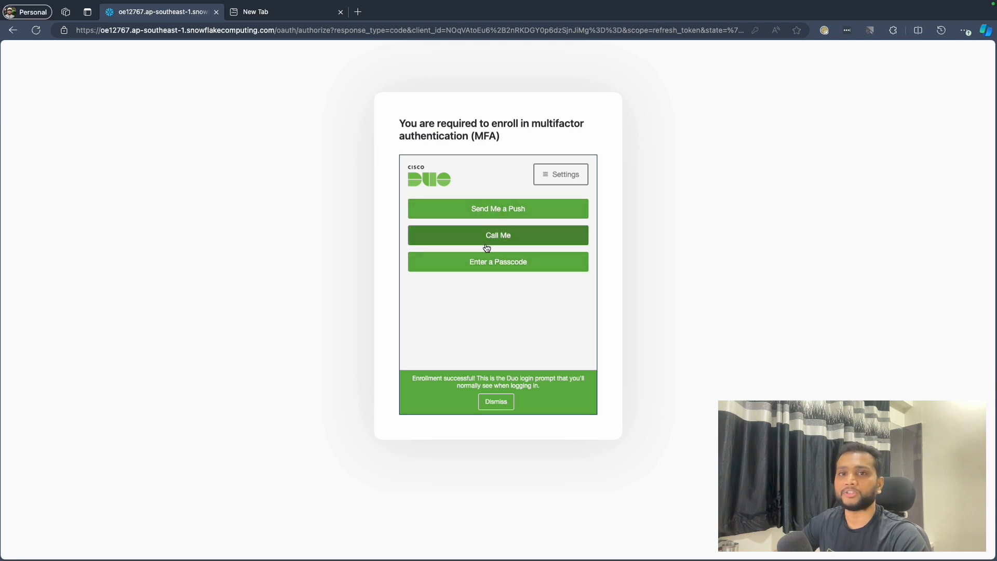
click(499, 213)
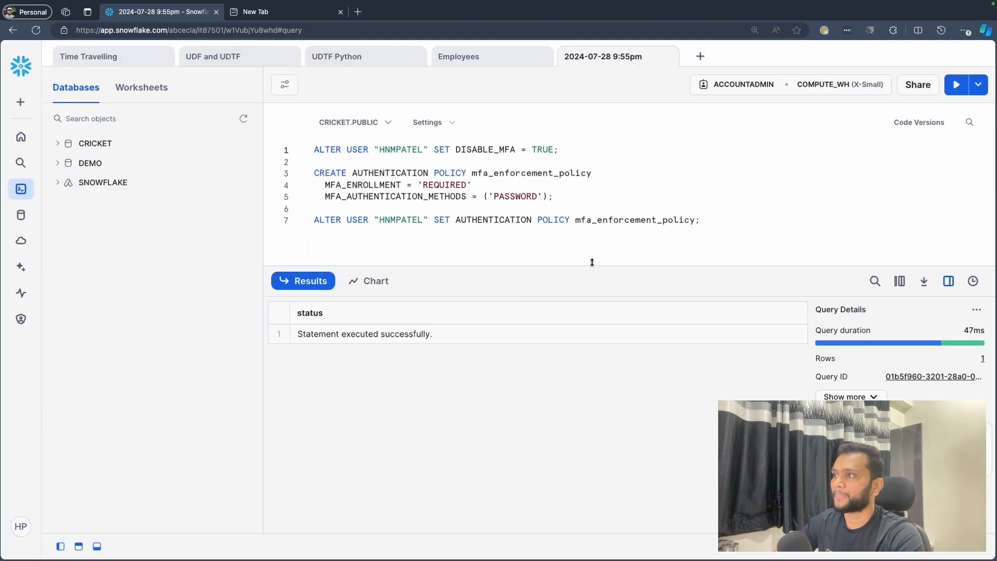
- Review the ALTER USER statement on line 7 by highlighting the whole line and its user name
drag(715, 220, 310, 221)
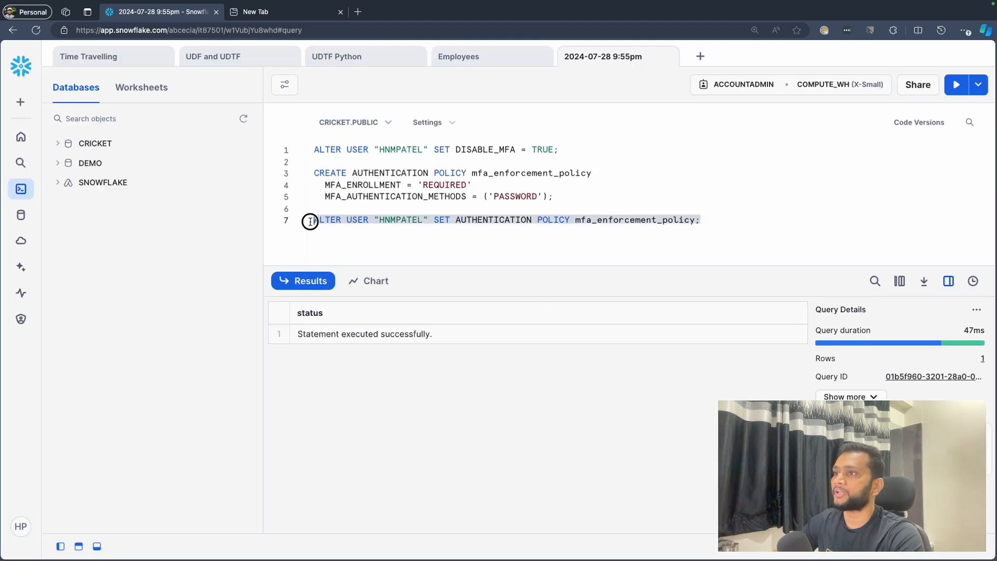
double_click(402, 220)
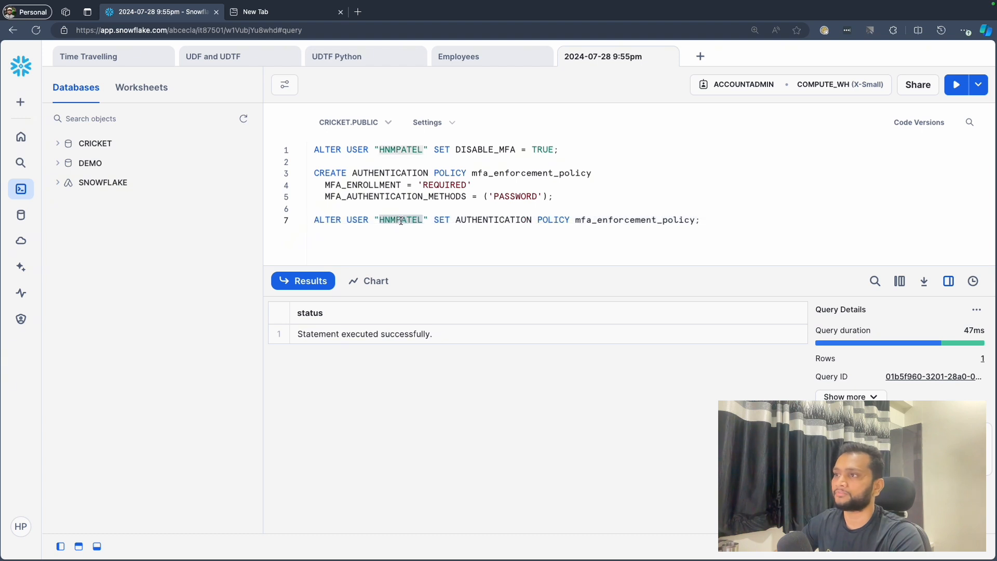
click(712, 222)
key(super+shift+Left)
key(Right)
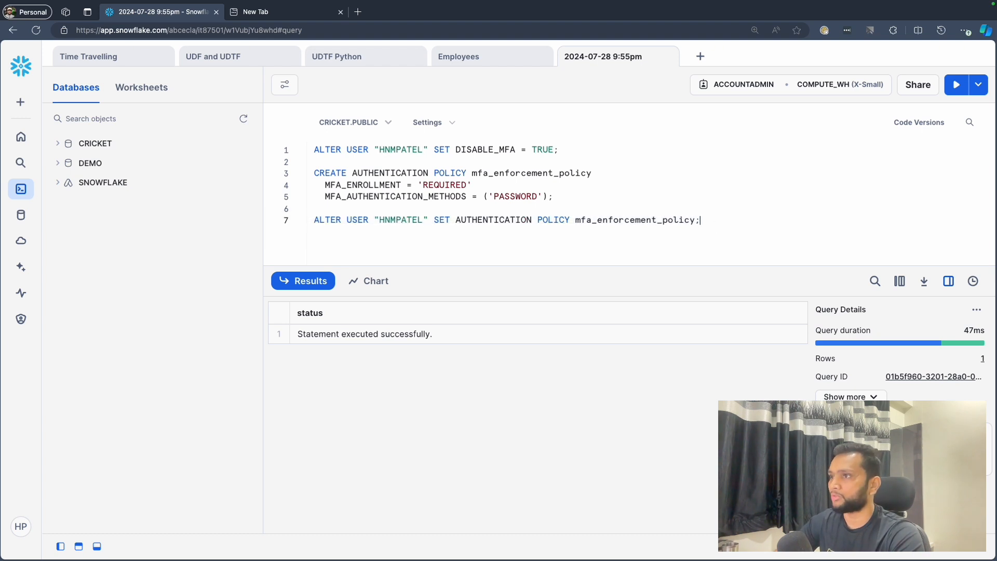
- Add ALTER ACCOUNT SET AUTHENTICATION POLICY mfa_enforcement_policy; below the ALTER USER statement and run it
key(Return)
text(ALTER)
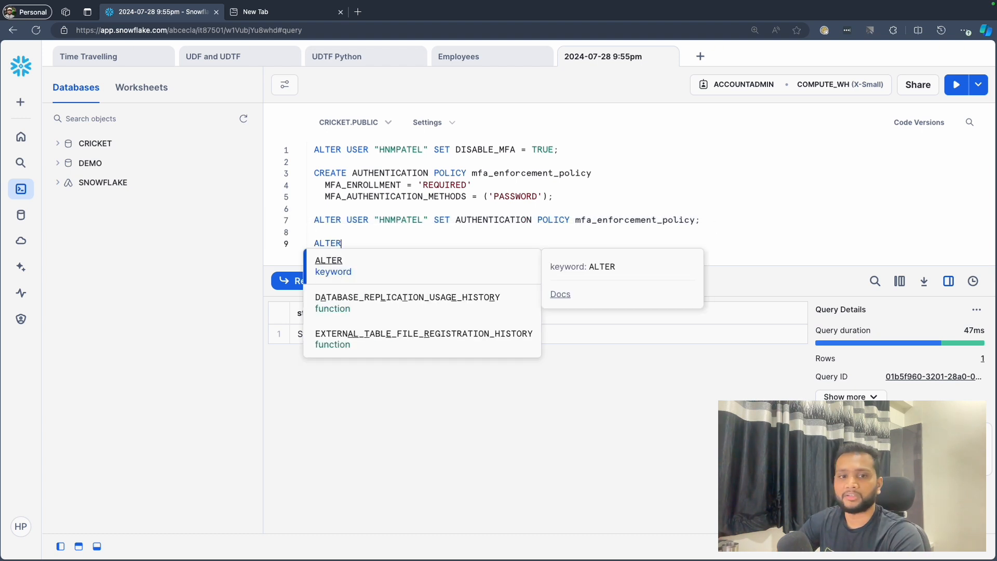
text( ACCOUNT)
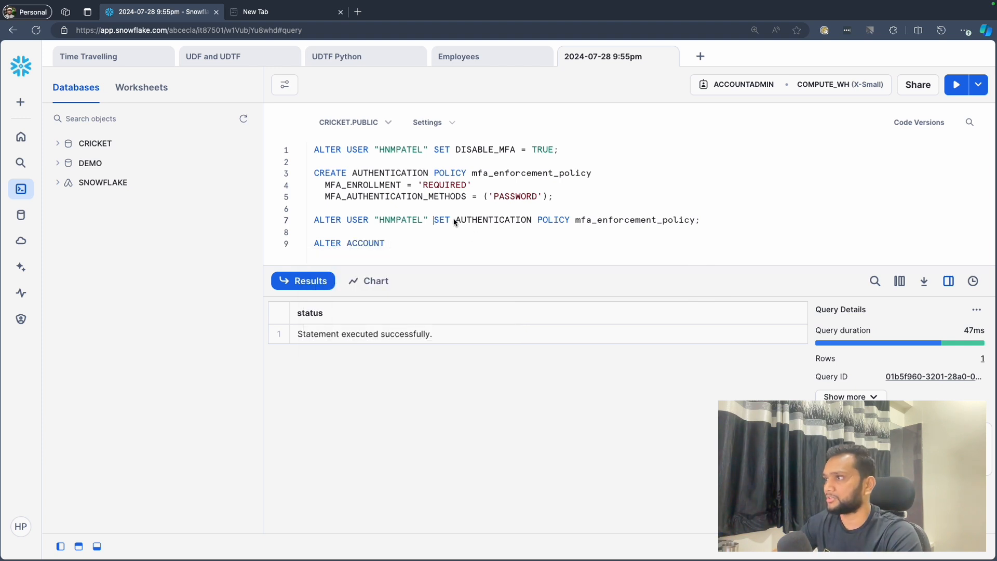
drag(714, 218, 435, 219)
key(ctrl+c)
click(431, 243)
key(ctrl+v)
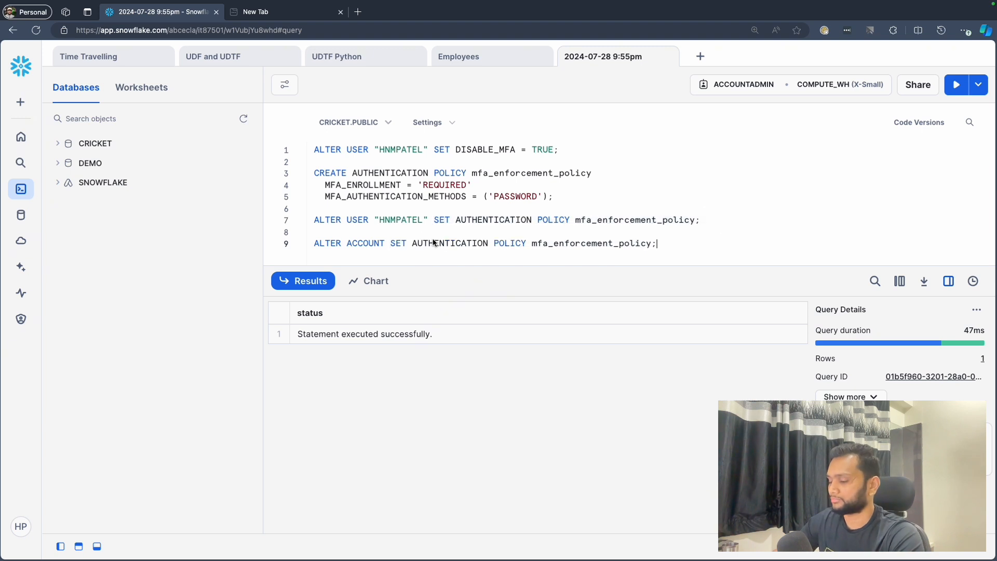
key(ctrl+Return)
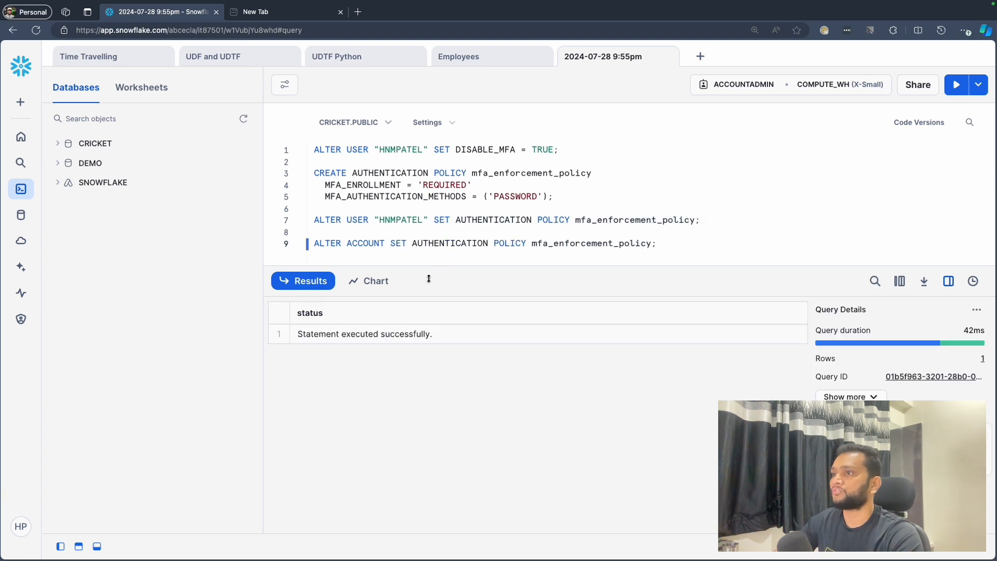
double_click(375, 242)
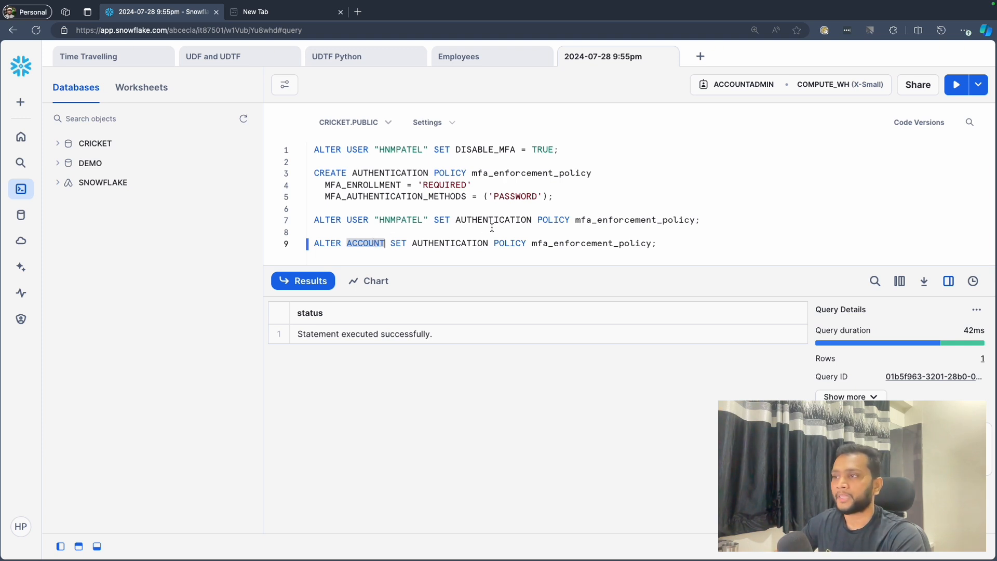
click(667, 245)
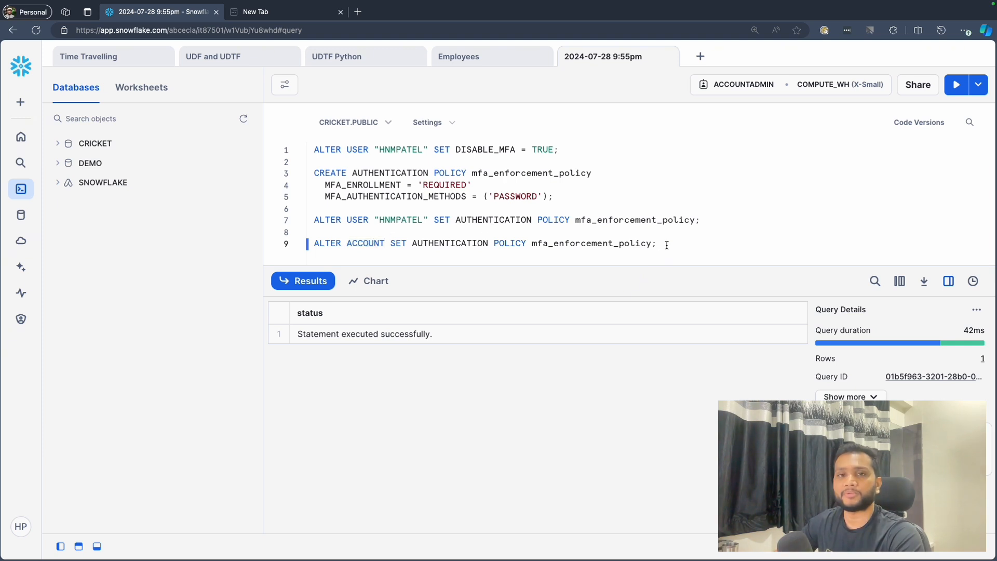